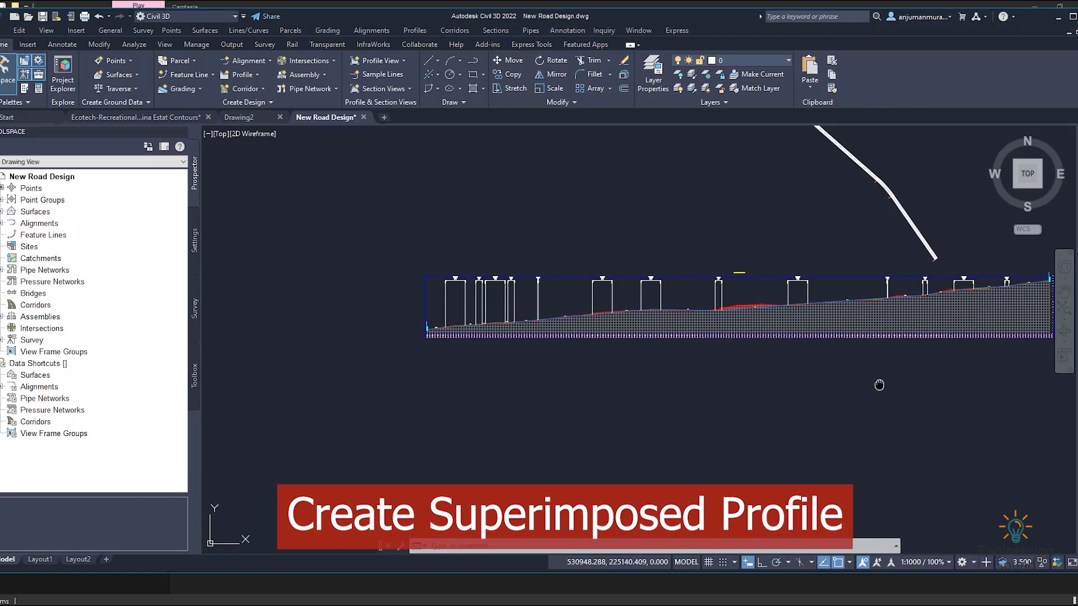
Examine the end of the road alignment and its parallel offset lines around station 0+200
scroll(758, 359, up, 3)
scroll(754, 356, down, 3)
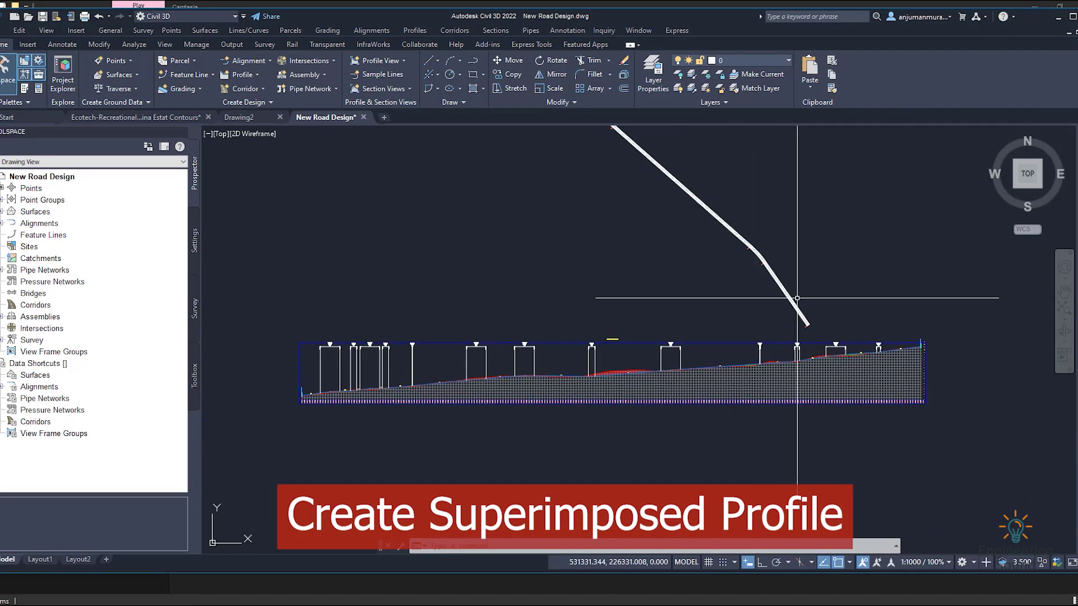
scroll(808, 320, up, 5)
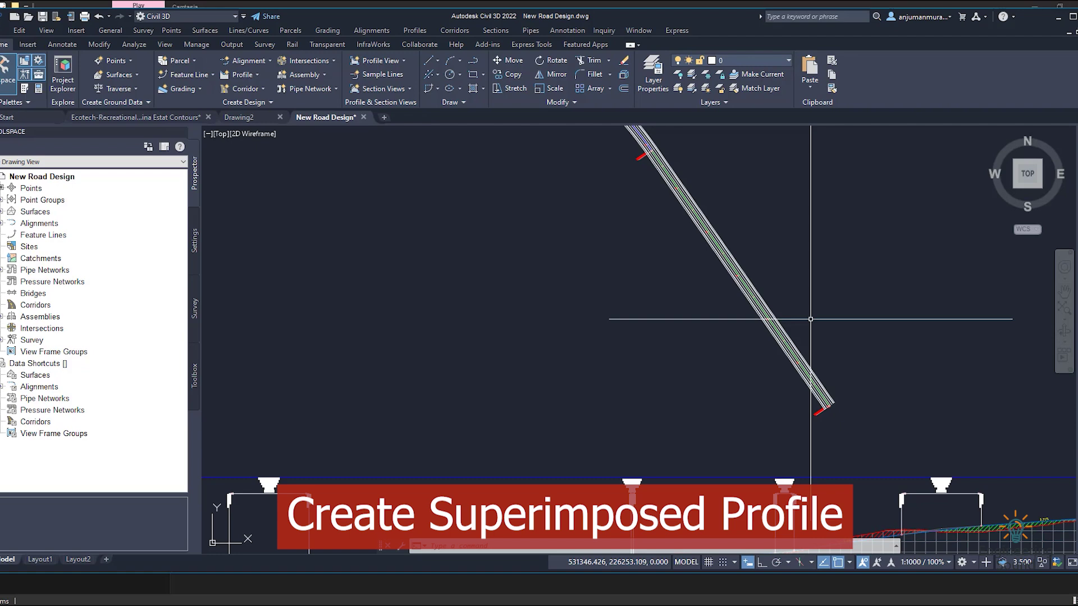
scroll(808, 321, up, 3)
scroll(789, 325, down, 3)
middle_drag(800, 407, 717, 267)
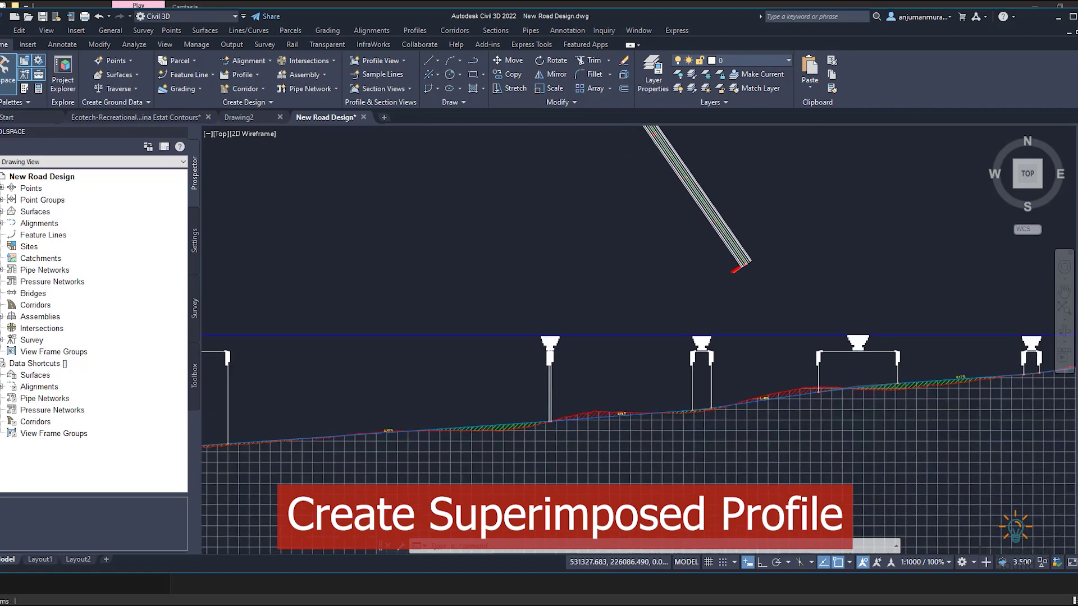
scroll(788, 387, up, 4)
scroll(794, 392, down, 5)
scroll(721, 365, up, 5)
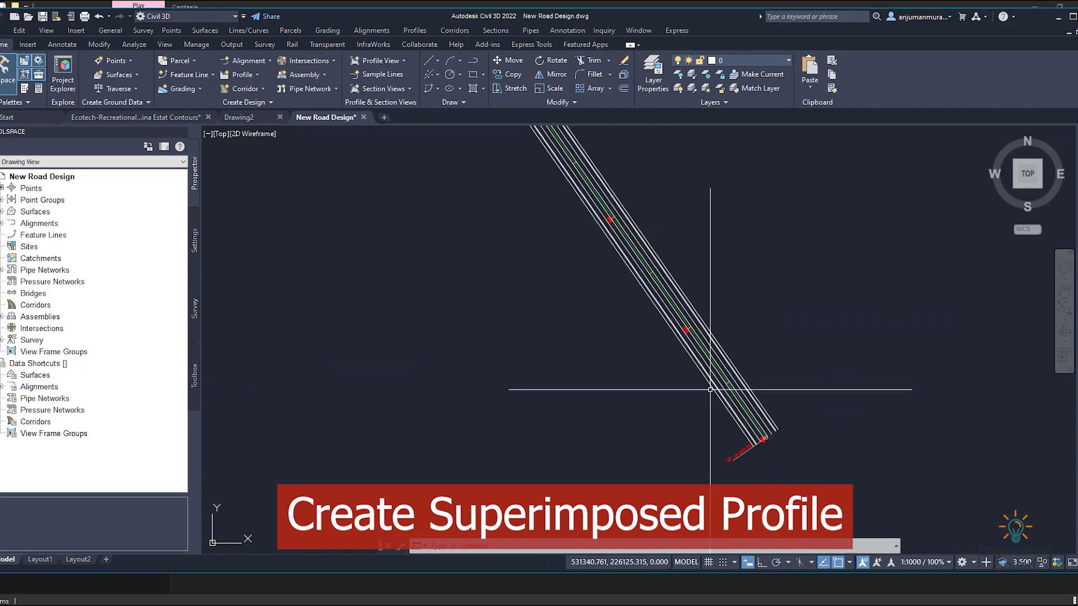
scroll(710, 388, up, 2)
scroll(650, 422, up, 1)
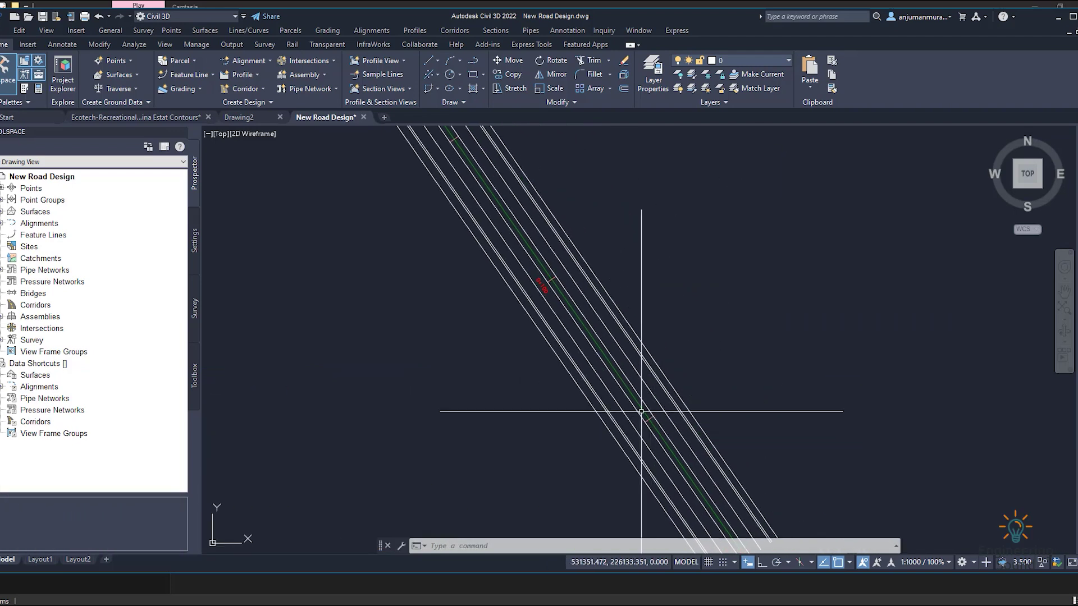
scroll(651, 415, down, 3)
scroll(621, 367, up, 5)
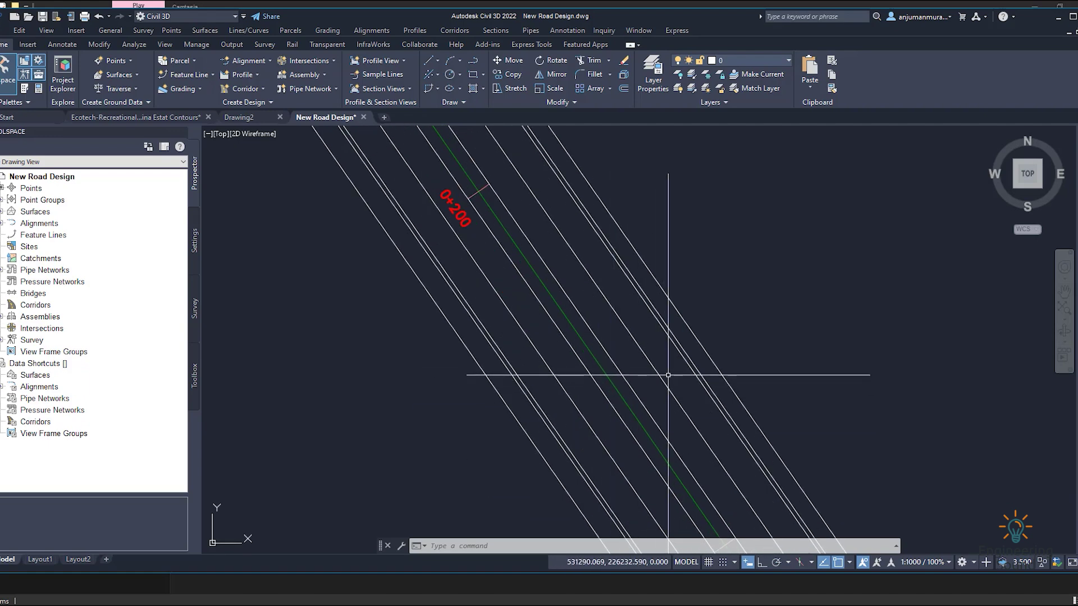
scroll(566, 404, down, 2)
scroll(572, 407, up, 2)
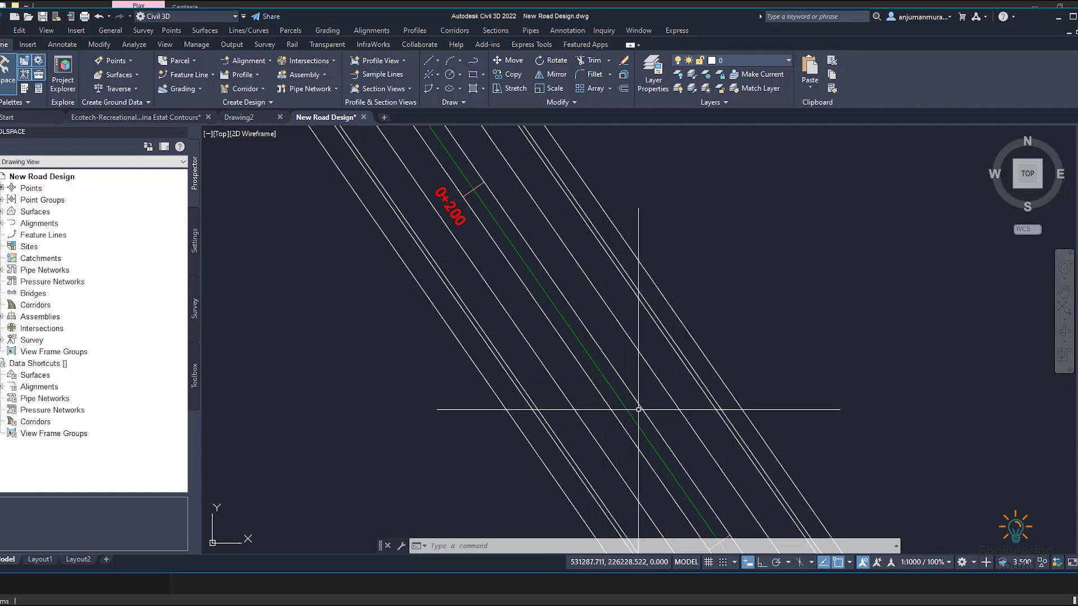
scroll(641, 409, down, 2)
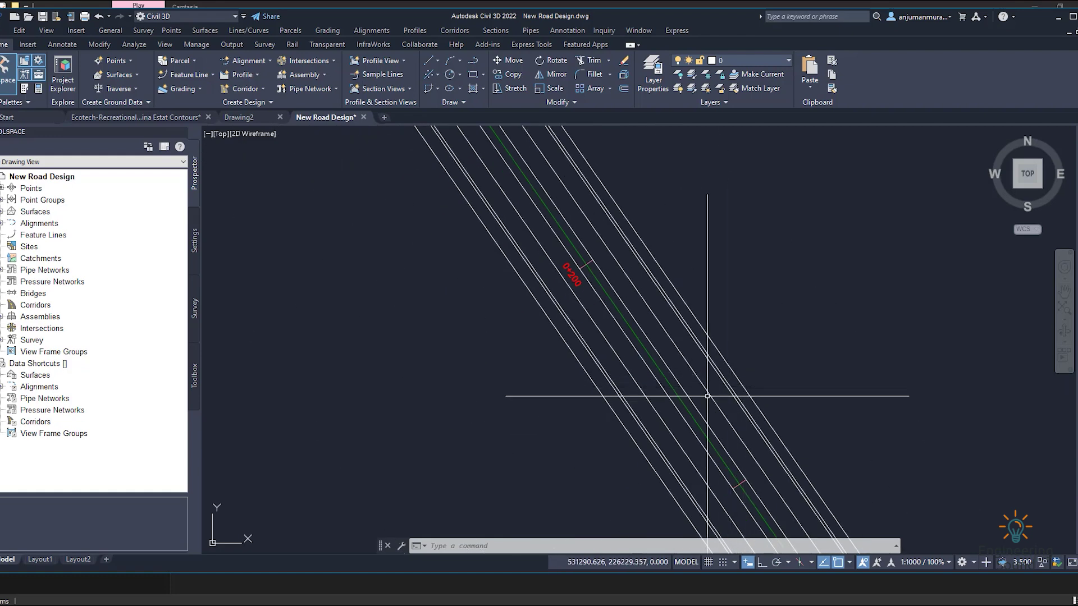
scroll(711, 394, down, 2)
scroll(705, 397, down, 3)
scroll(713, 438, up, 5)
scroll(611, 371, up, 3)
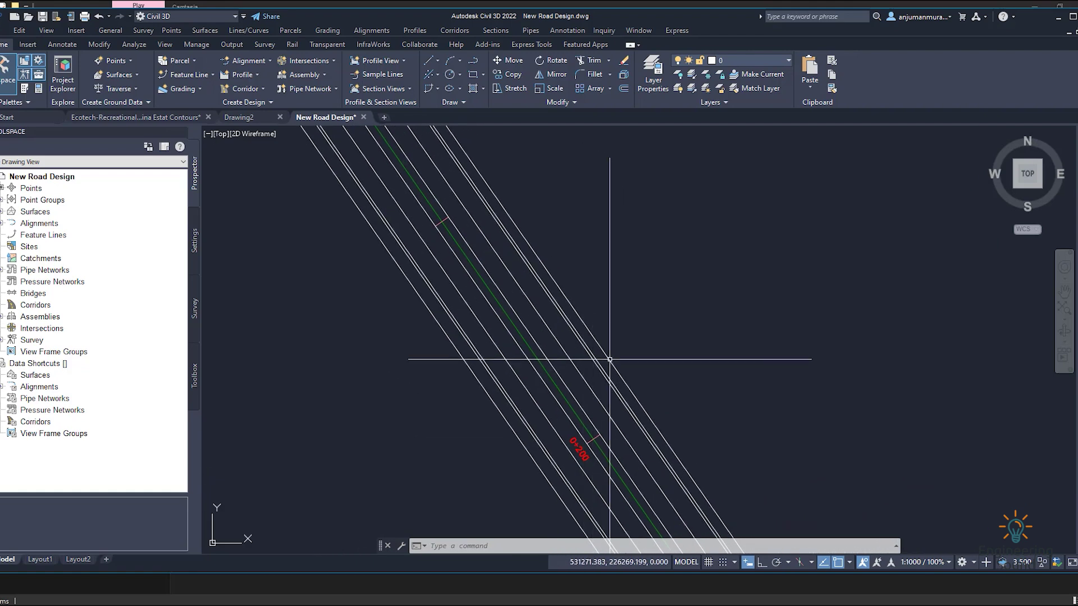
Inspect the full profile view below the road and compare it with the offset lines at the road's end
scroll(603, 396, down, 7)
middle_drag(591, 408, 592, 274)
mouse_move(645, 494)
middle_down()
mouse_move(645, 365)
mouse_move(702, 260)
middle_up()
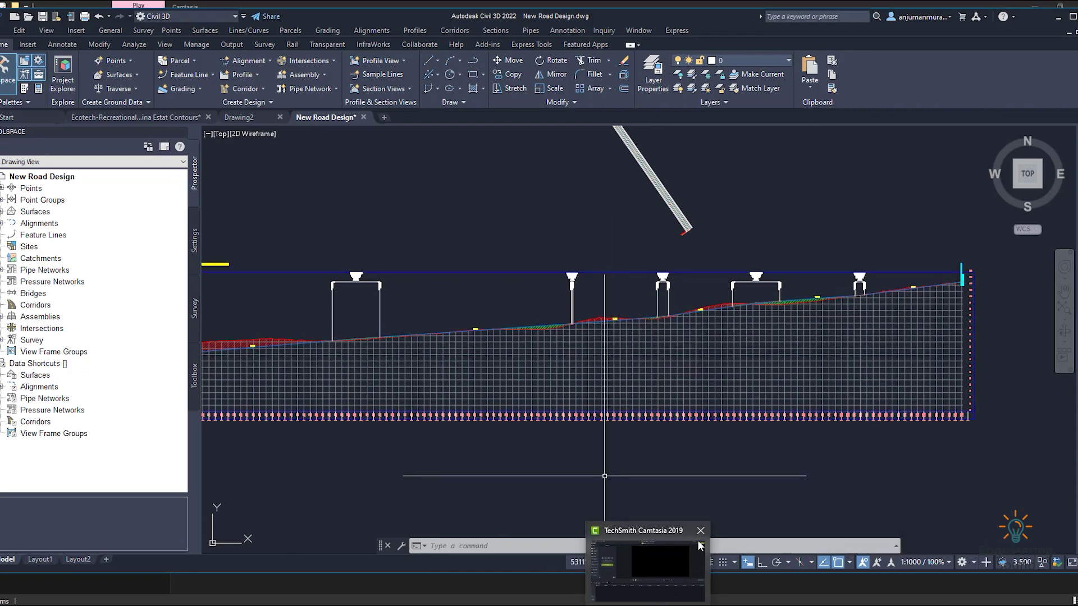
scroll(657, 393, down, 3)
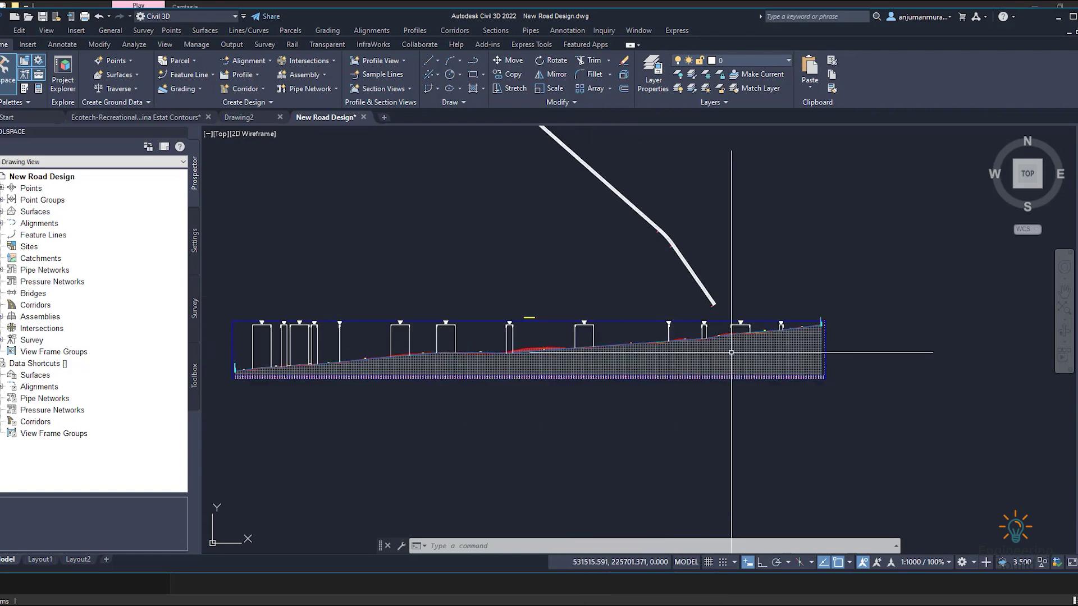
middle_drag(639, 375, 866, 348)
scroll(637, 365, up, 6)
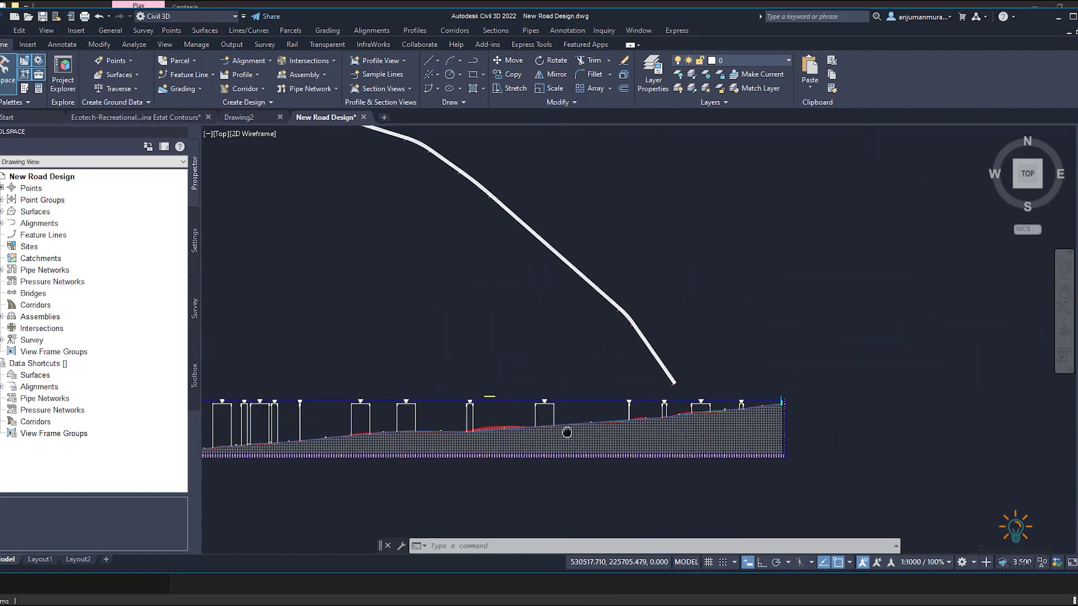
scroll(645, 359, up, 4)
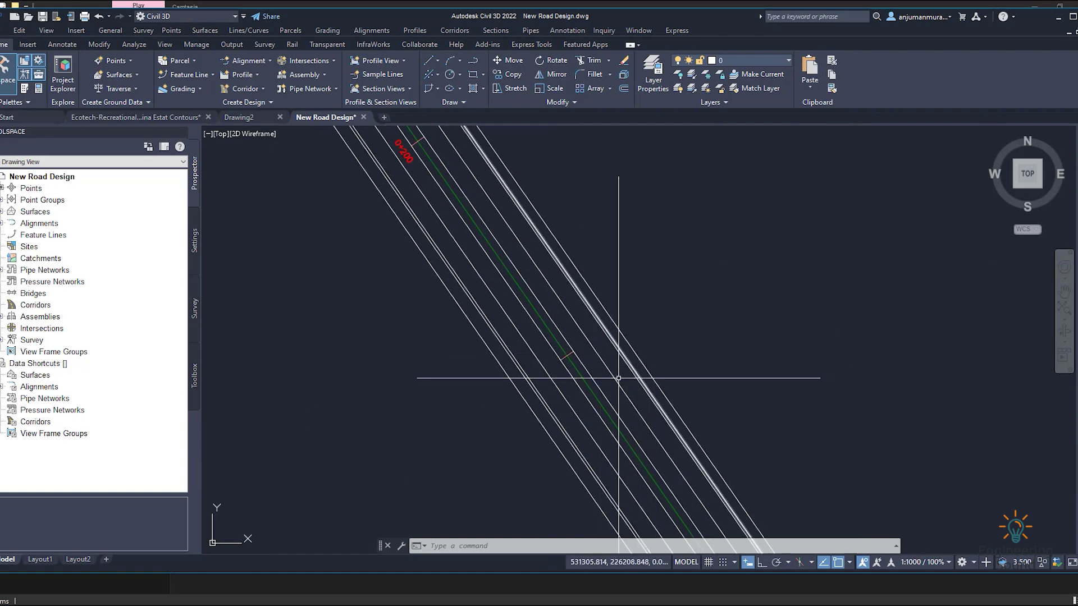
scroll(624, 335, down, 8)
scroll(625, 335, up, 3)
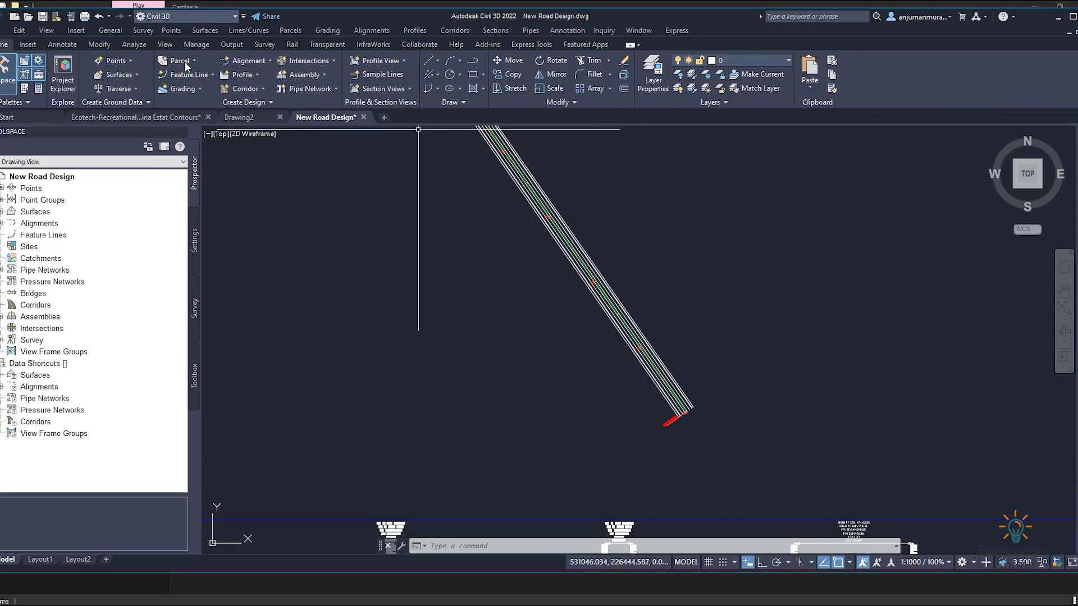
Start Create Profile from Surface for alignment New Road Design-Left-11.500 and add surface EG to the profile list
click(256, 75)
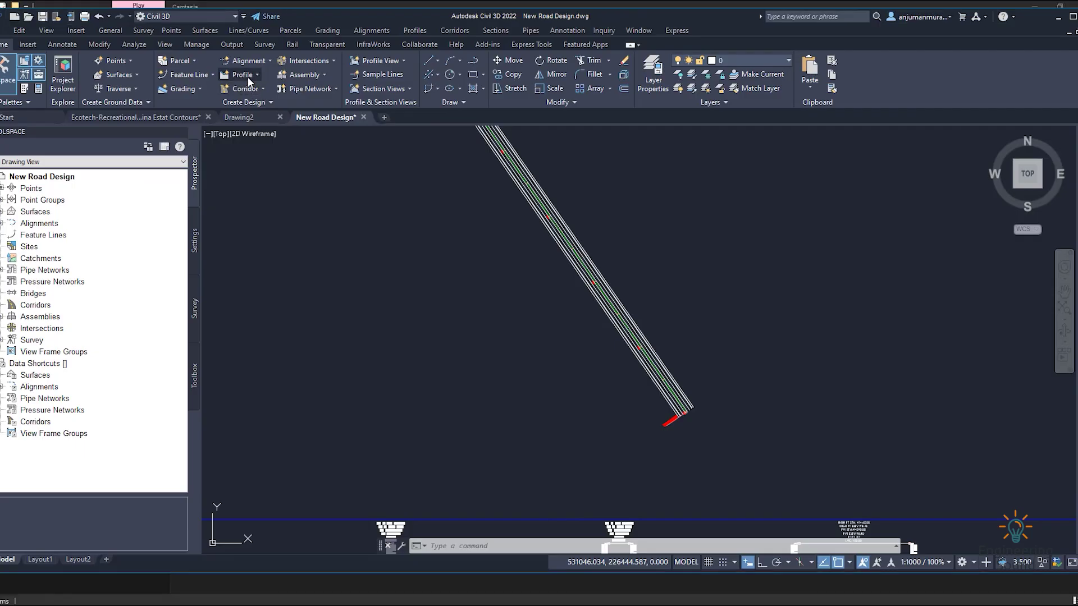
click(244, 81)
click(275, 93)
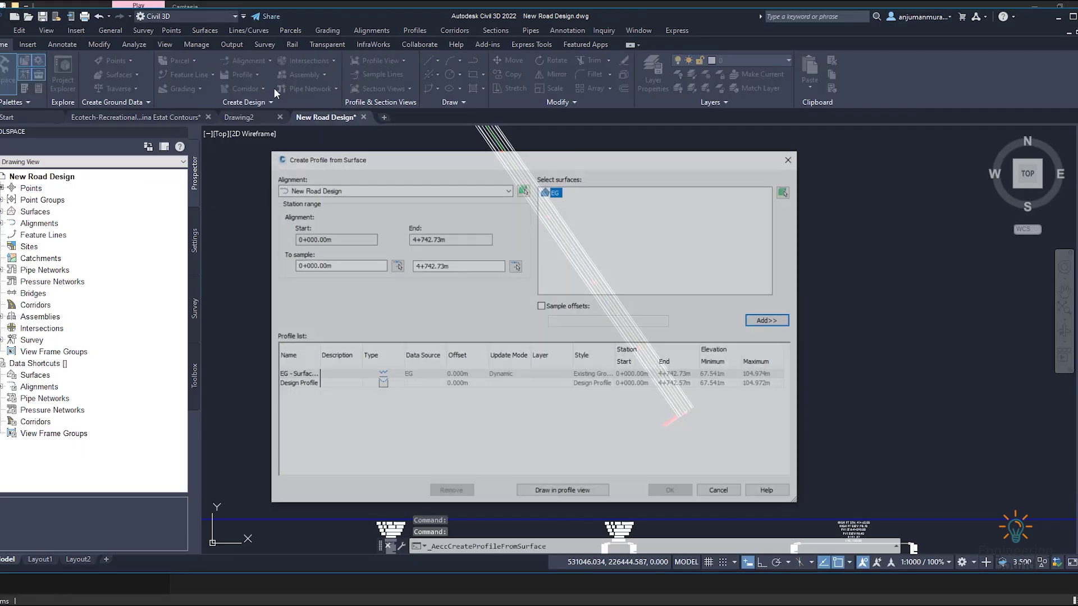
drag(410, 147, 477, 138)
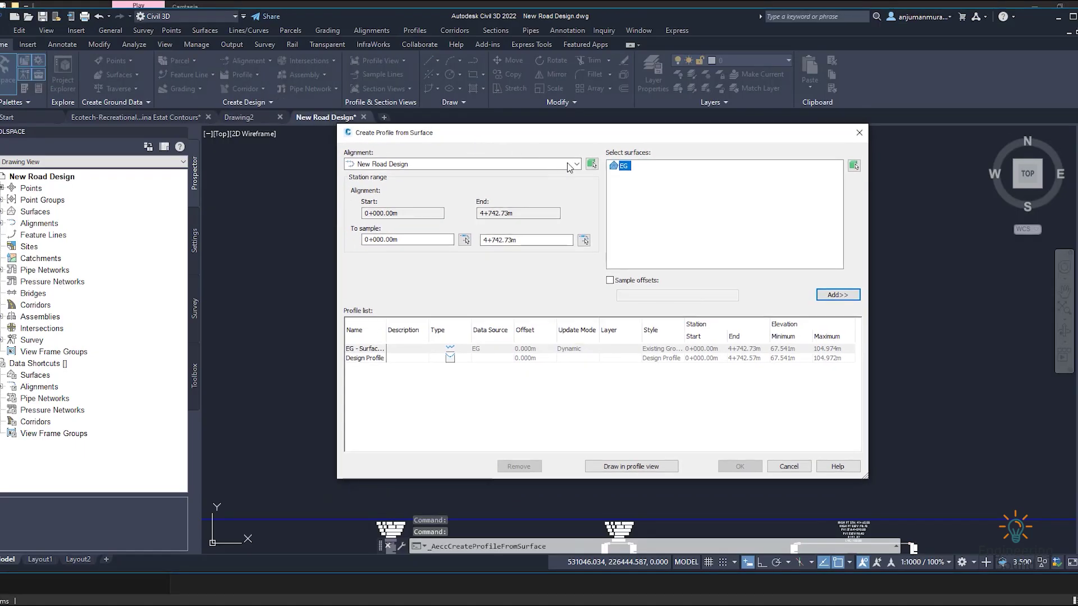
click(518, 167)
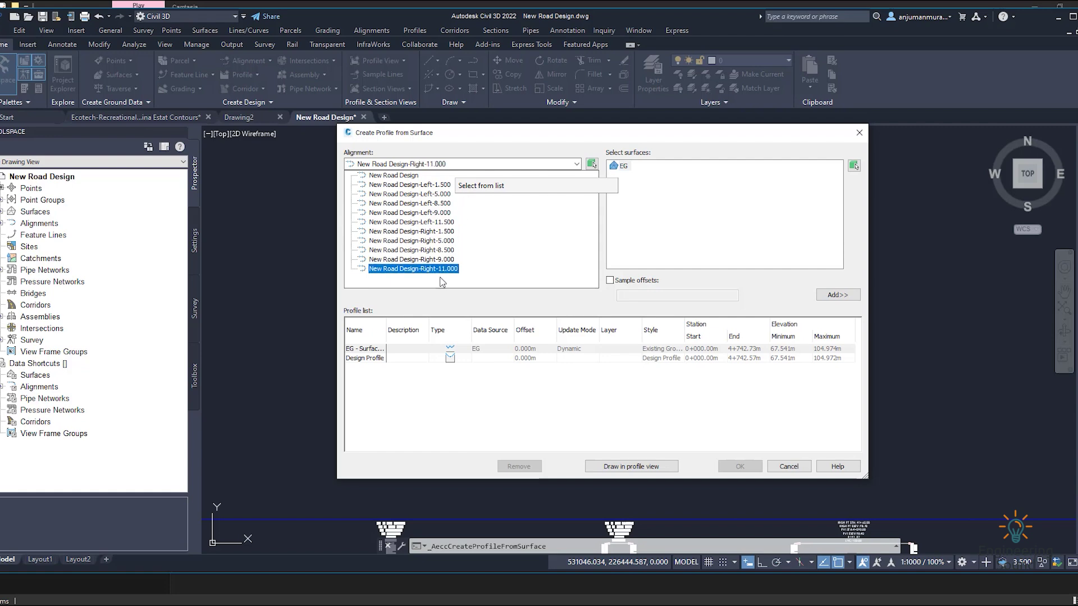
click(447, 224)
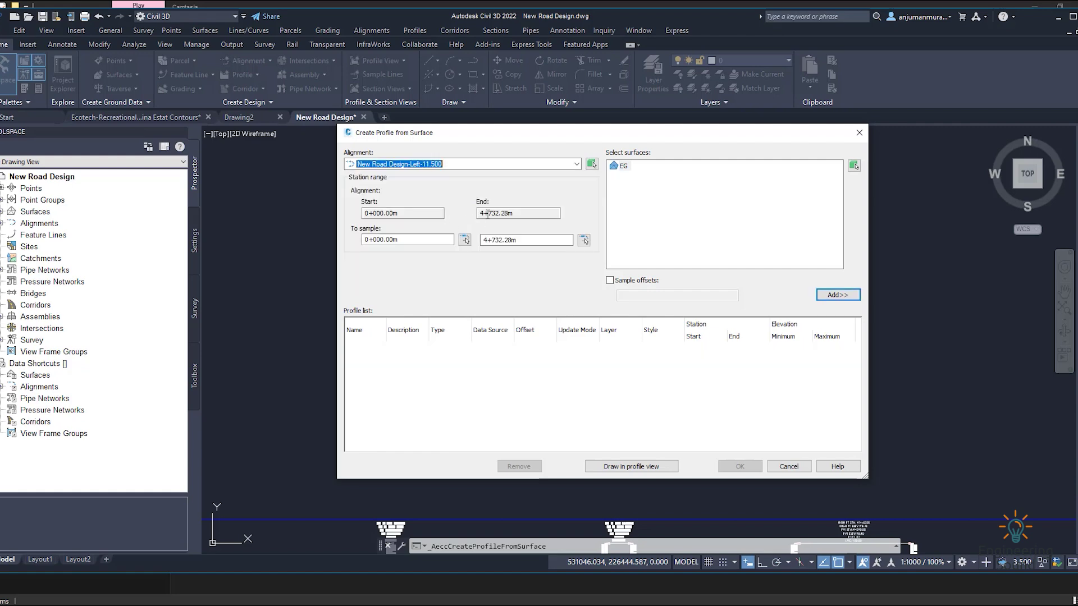
click(622, 166)
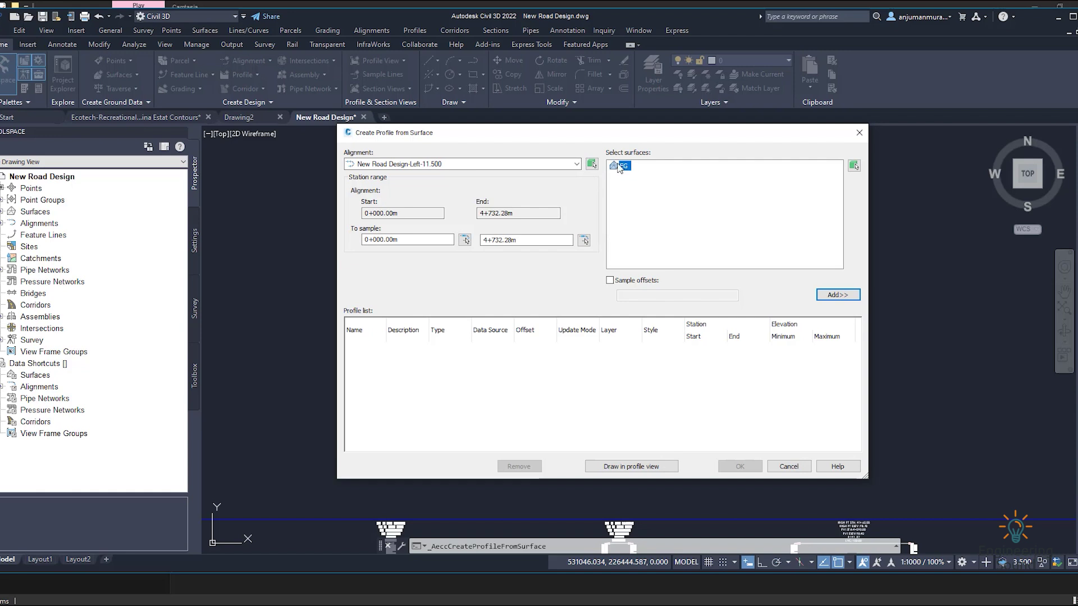
click(853, 299)
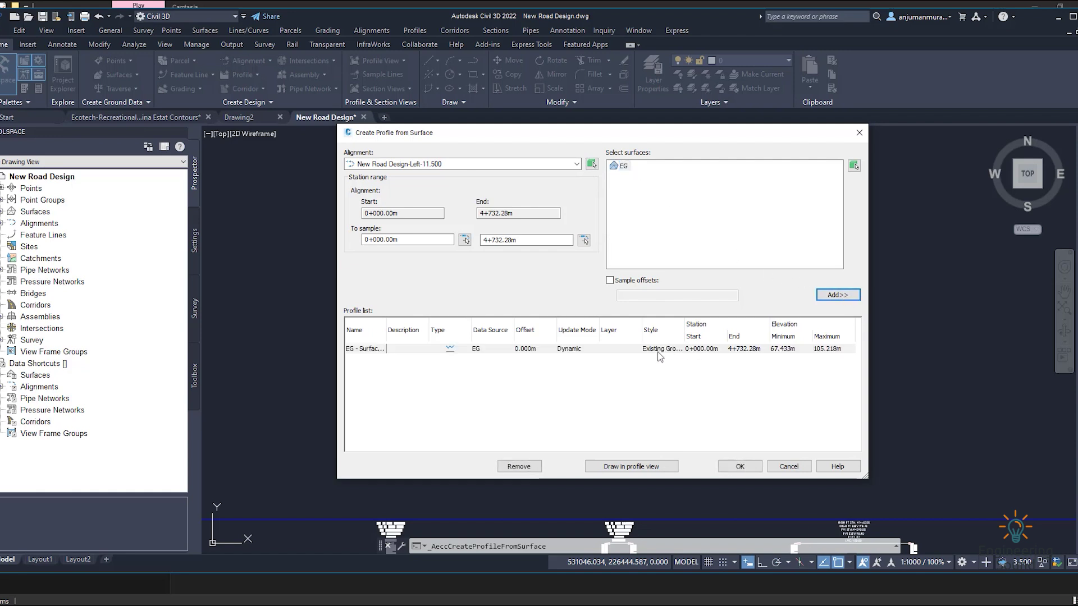
Choose the Left Sample Profile style for the EG surface profile of the left 11.500 alignment
click(654, 348)
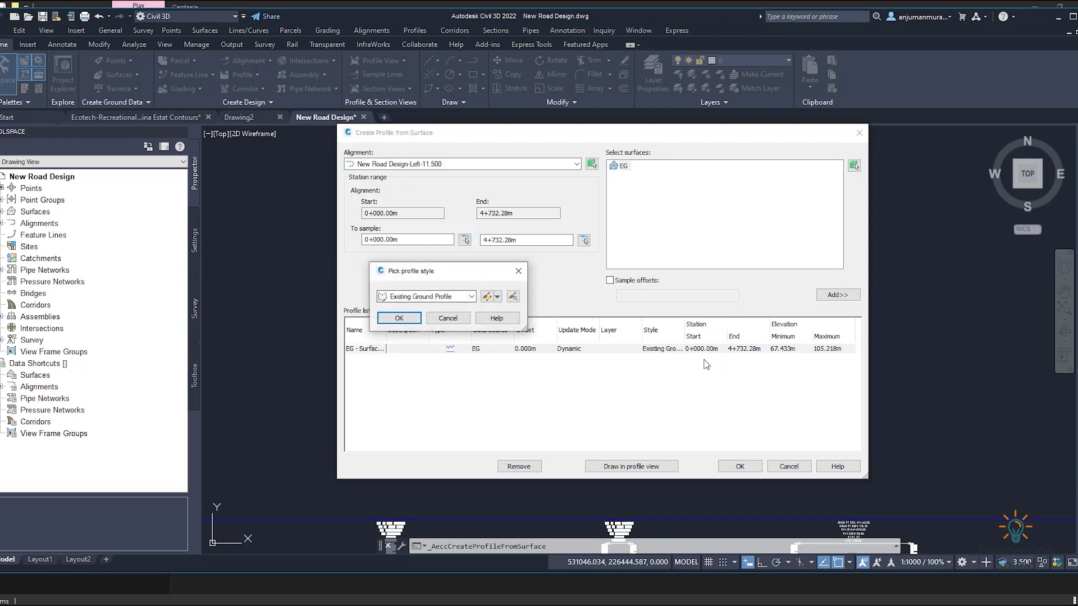
click(462, 298)
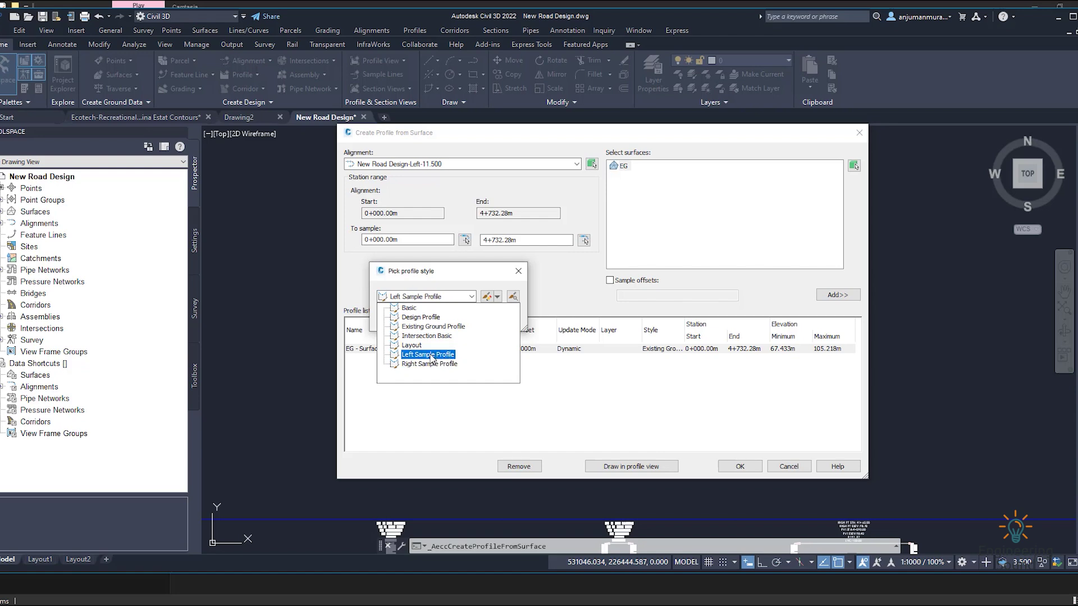
click(433, 326)
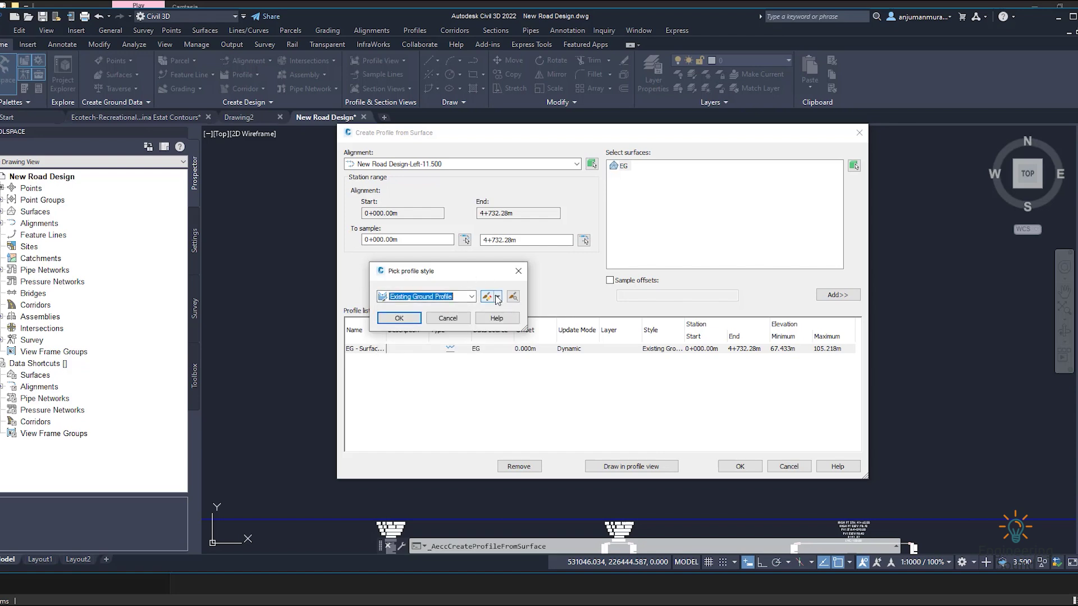
click(497, 299)
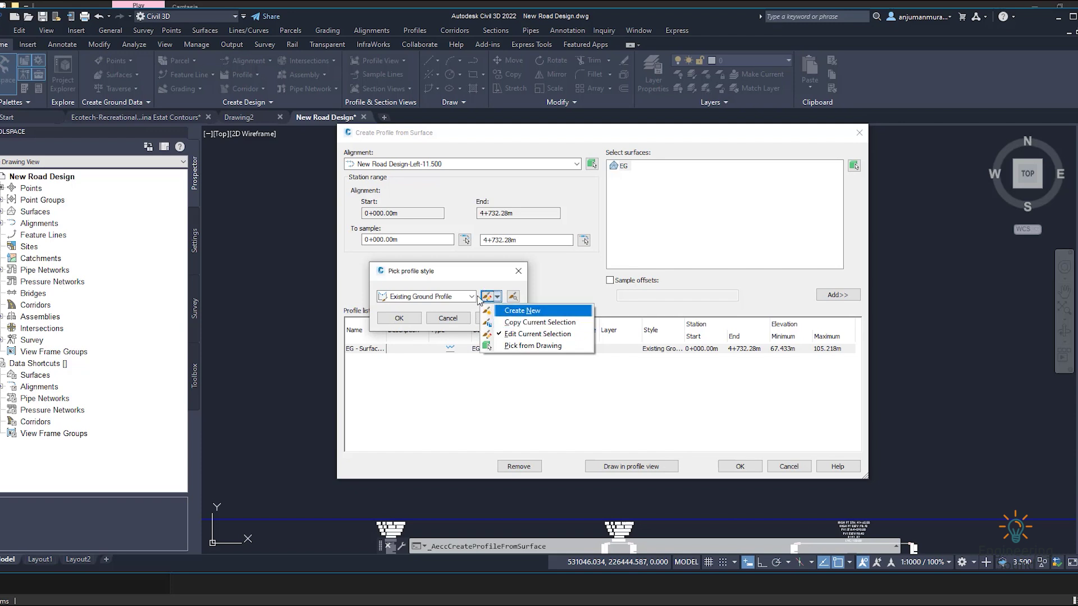
click(463, 275)
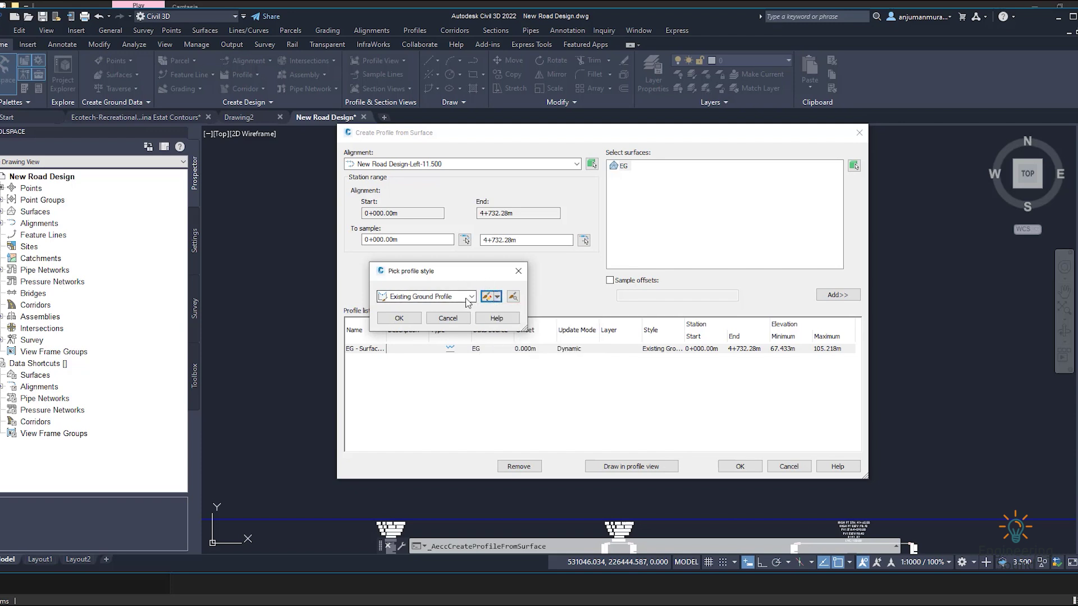
click(471, 296)
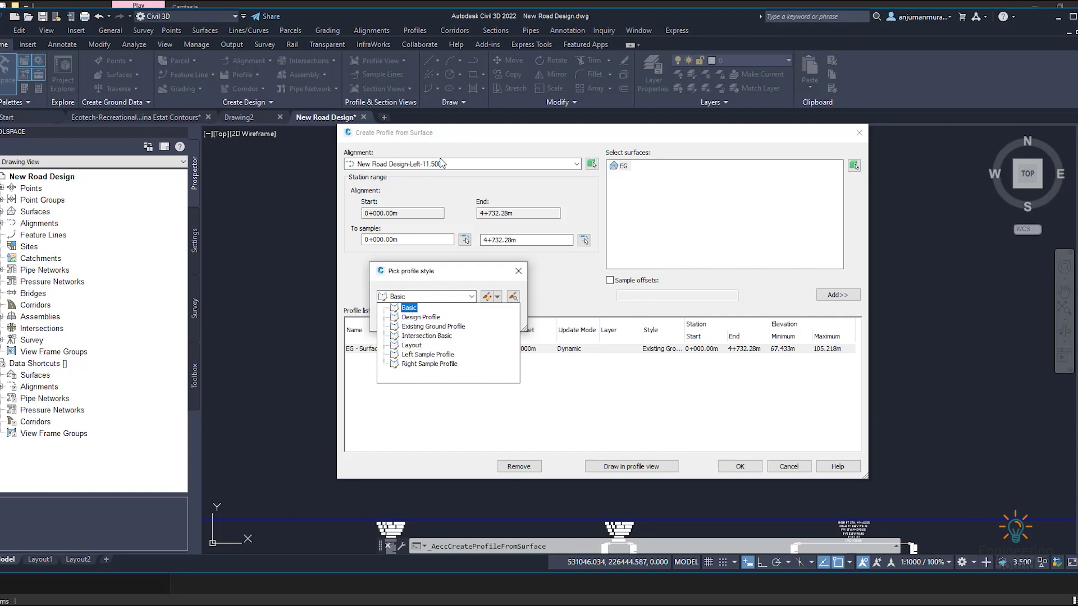
click(445, 354)
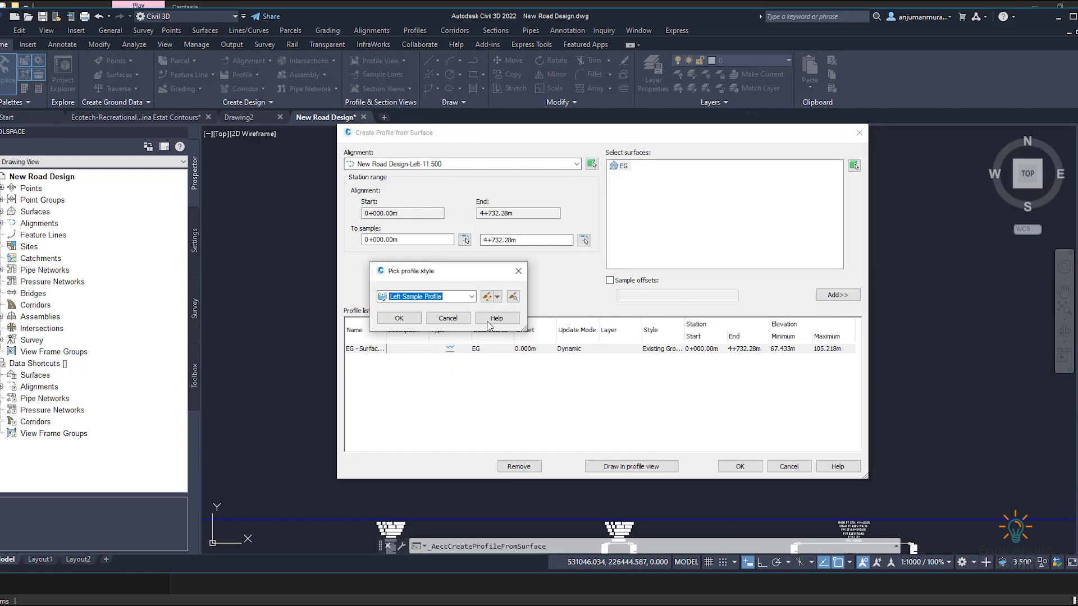
Edit the Left Sample Profile style's display, setting the Line component's color to cyan, and apply the change
click(486, 297)
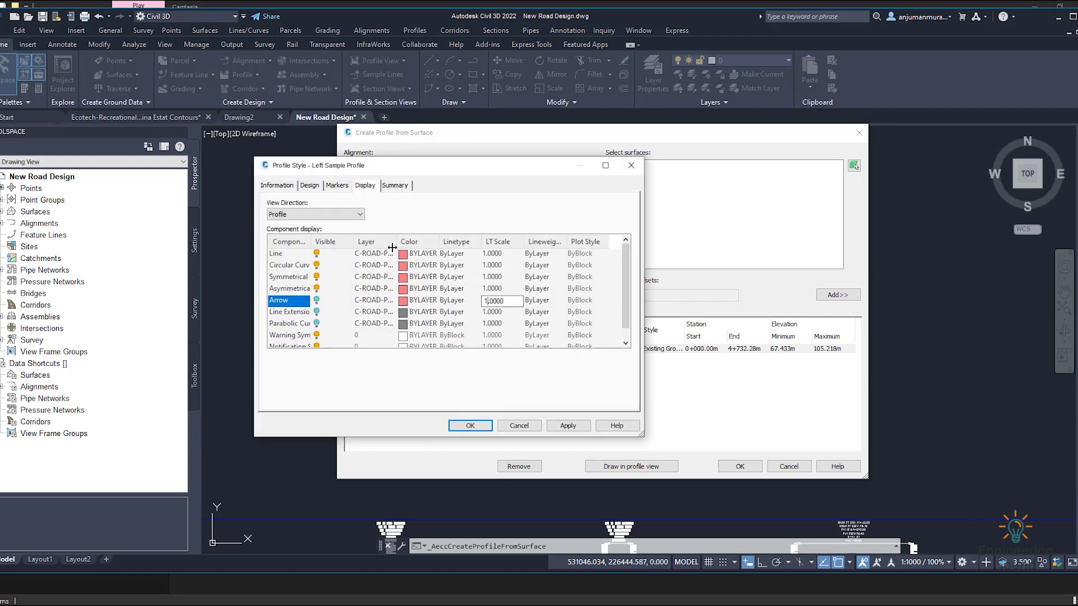
click(408, 253)
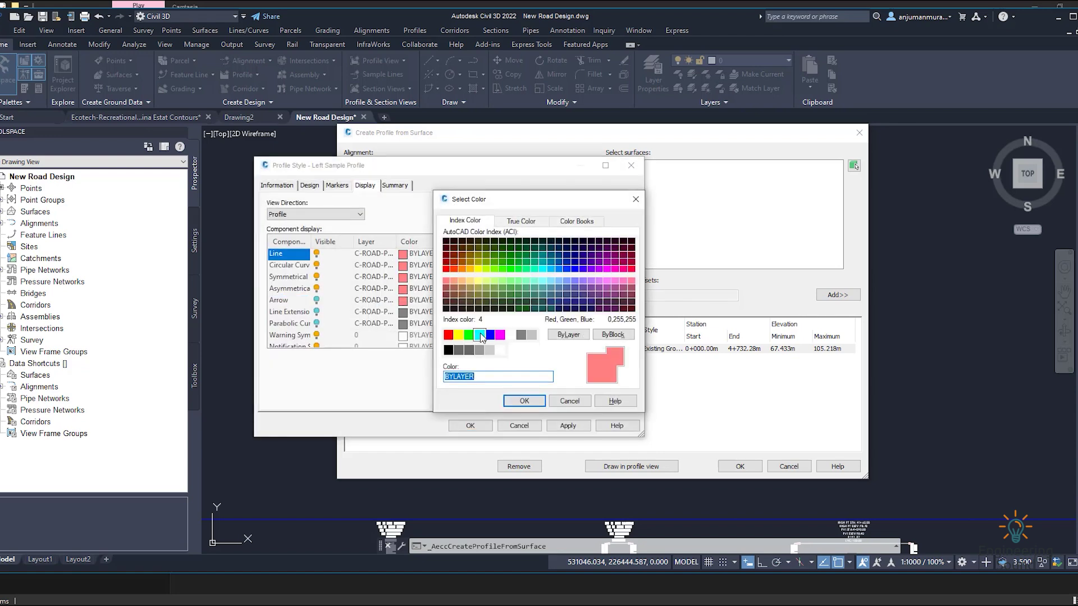
click(480, 335)
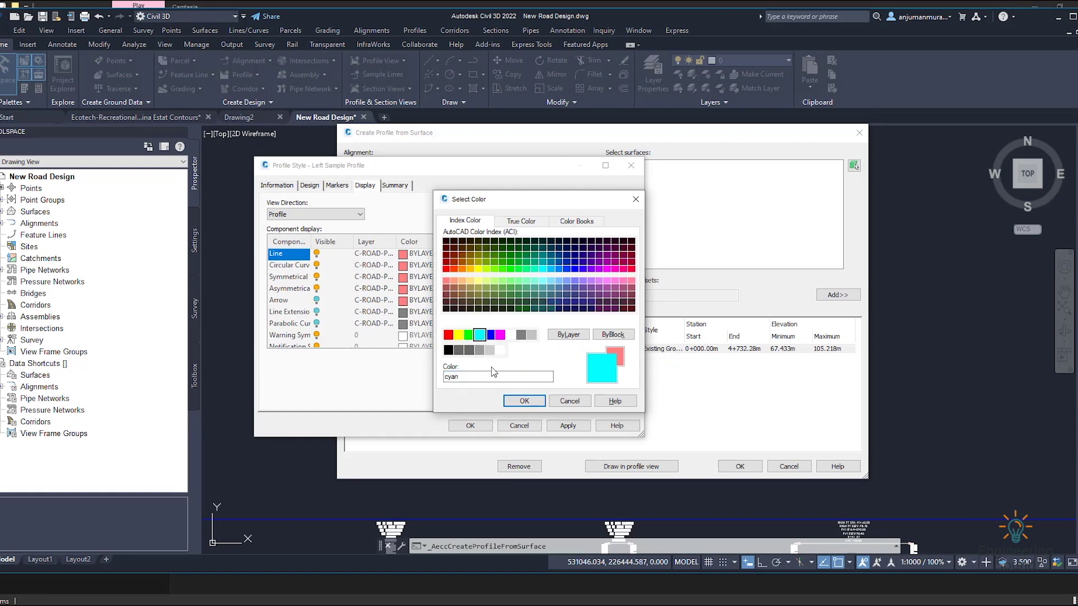
click(523, 401)
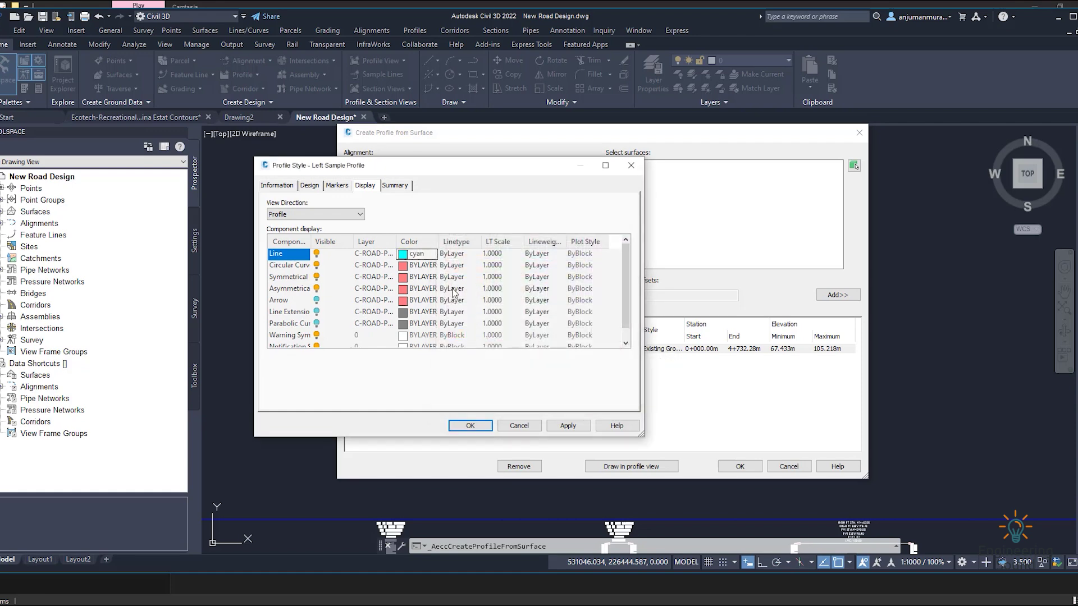
click(460, 254)
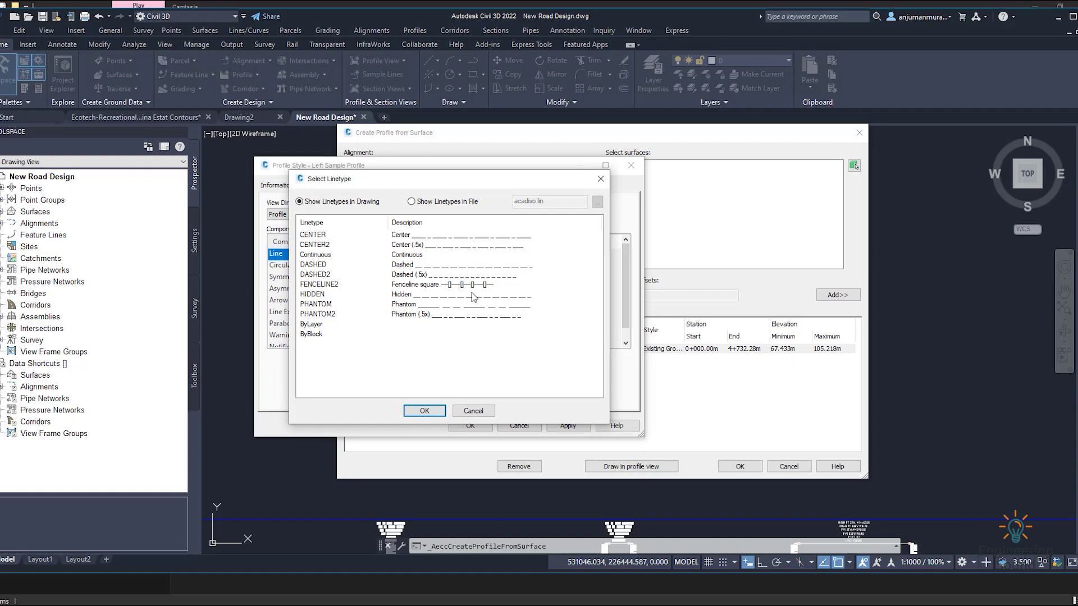
click(424, 411)
click(580, 428)
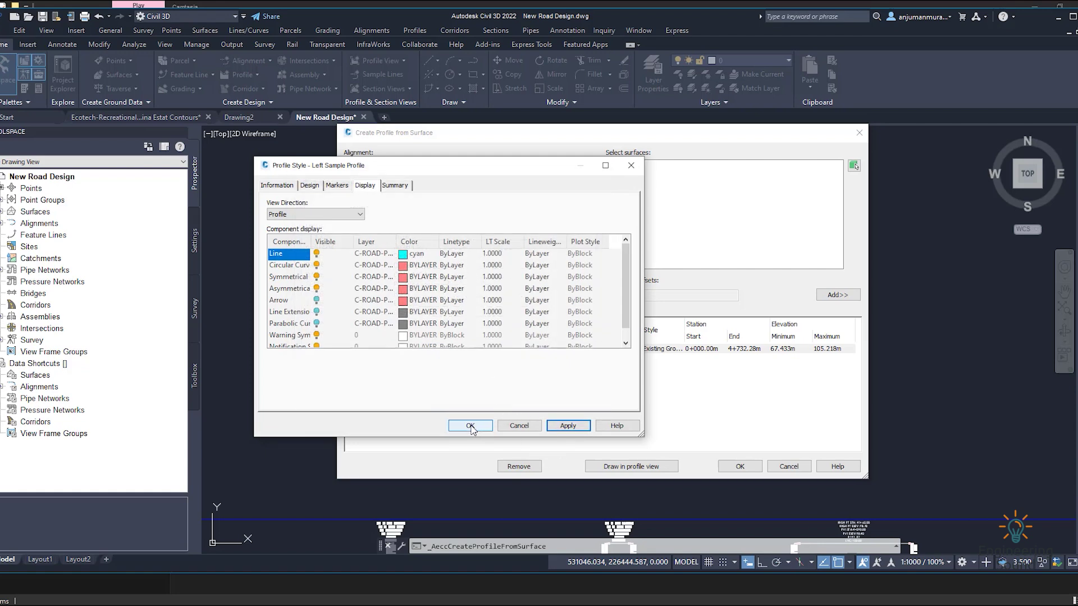
scroll(310, 285, down, 1)
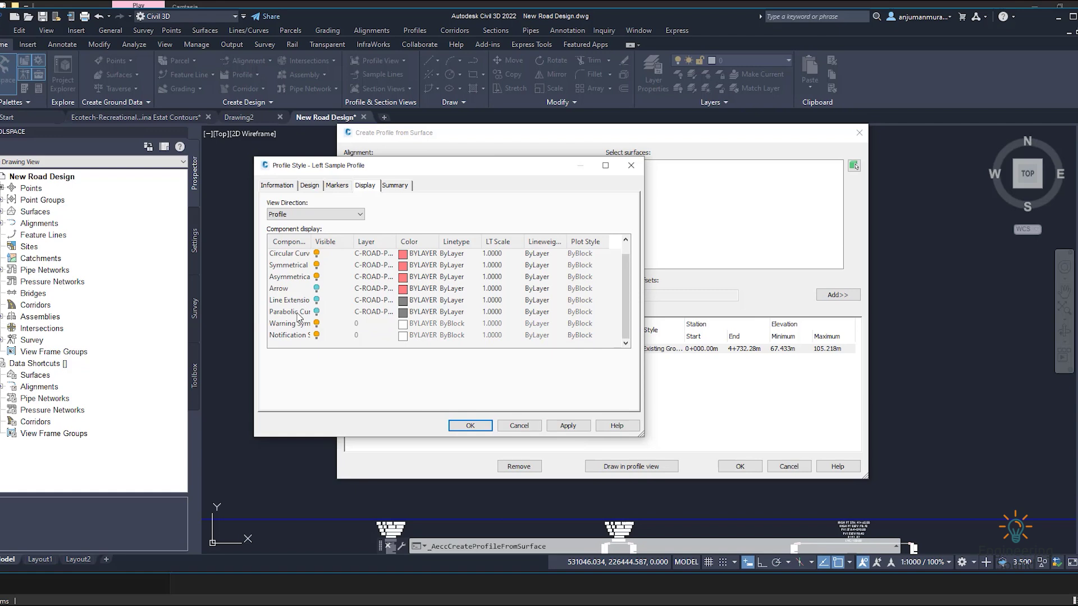
Confirm the Left Sample Profile style edits and assign that style to the left 11.500 alignment's EG surface profile
scroll(294, 283, up, 1)
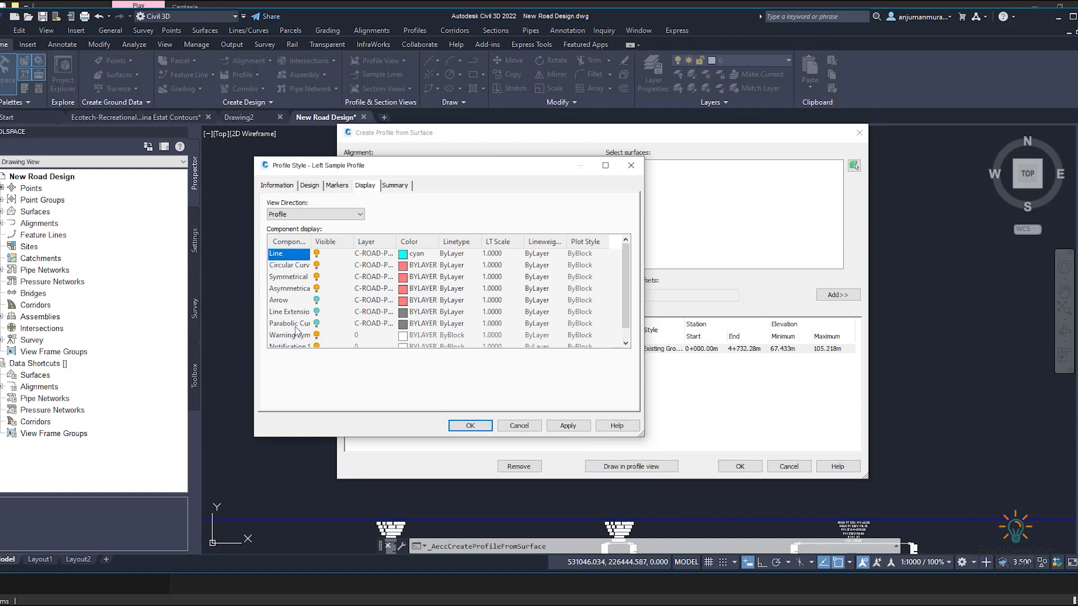
scroll(303, 314, down, 1)
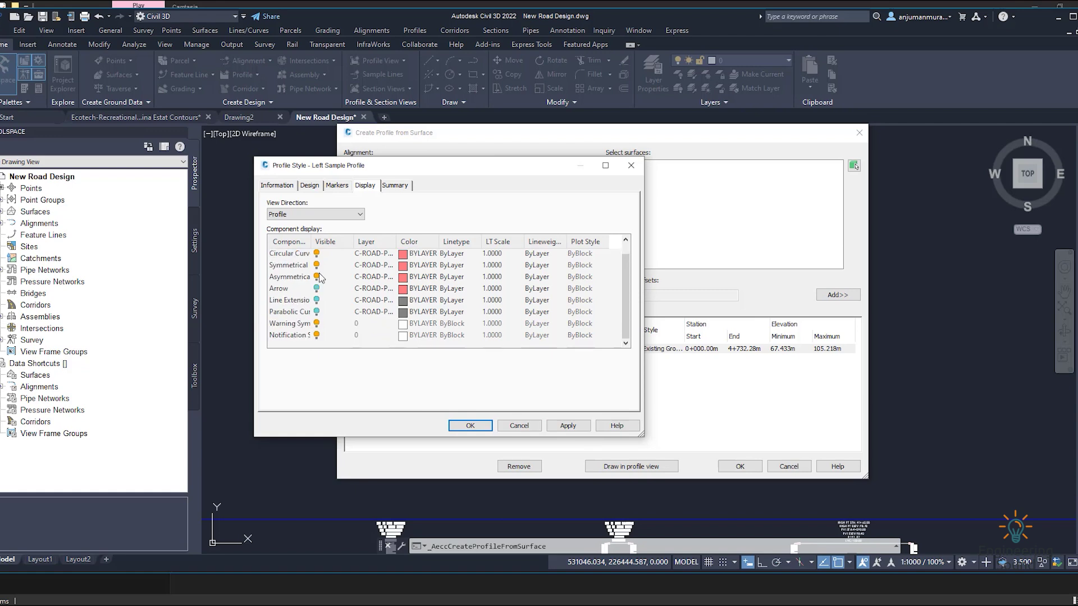
click(486, 427)
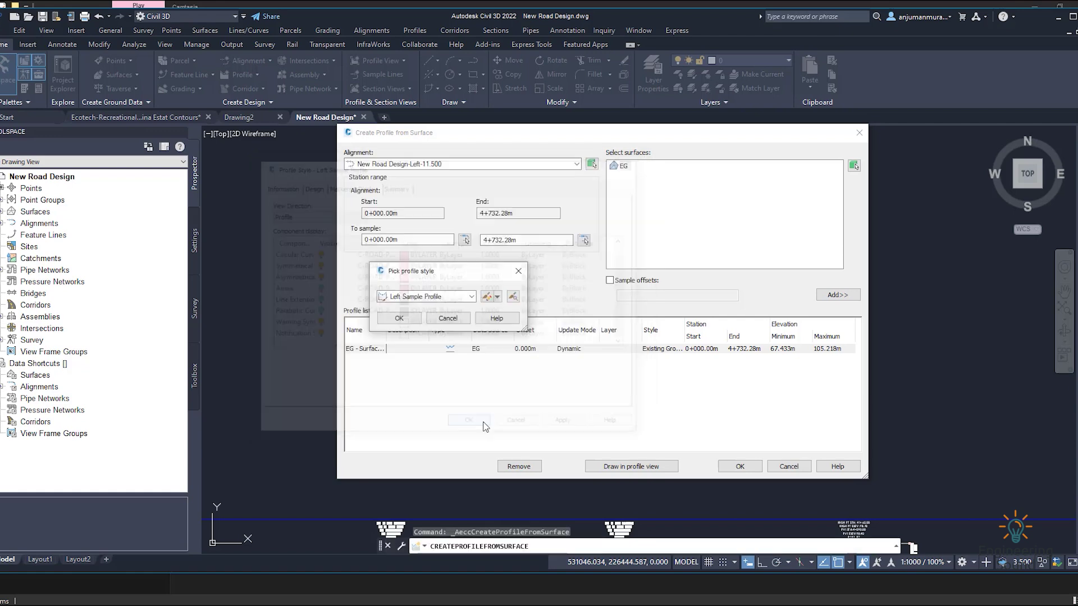
click(399, 318)
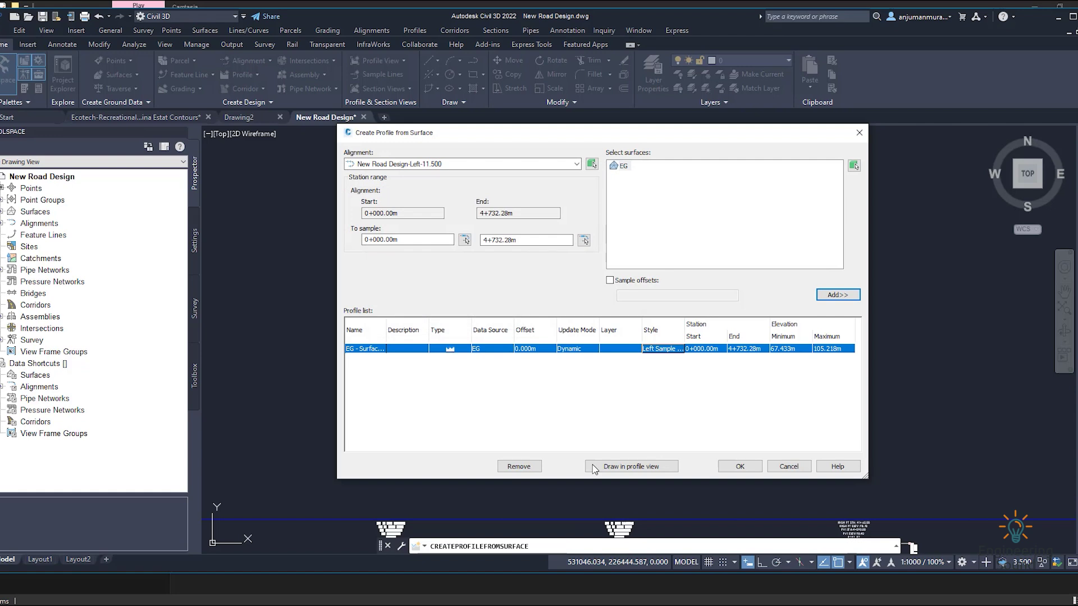
Create a profile view for New Road Design-Left-11.500 with the default settings and place it below the main profile view, aligned with its start
click(629, 467)
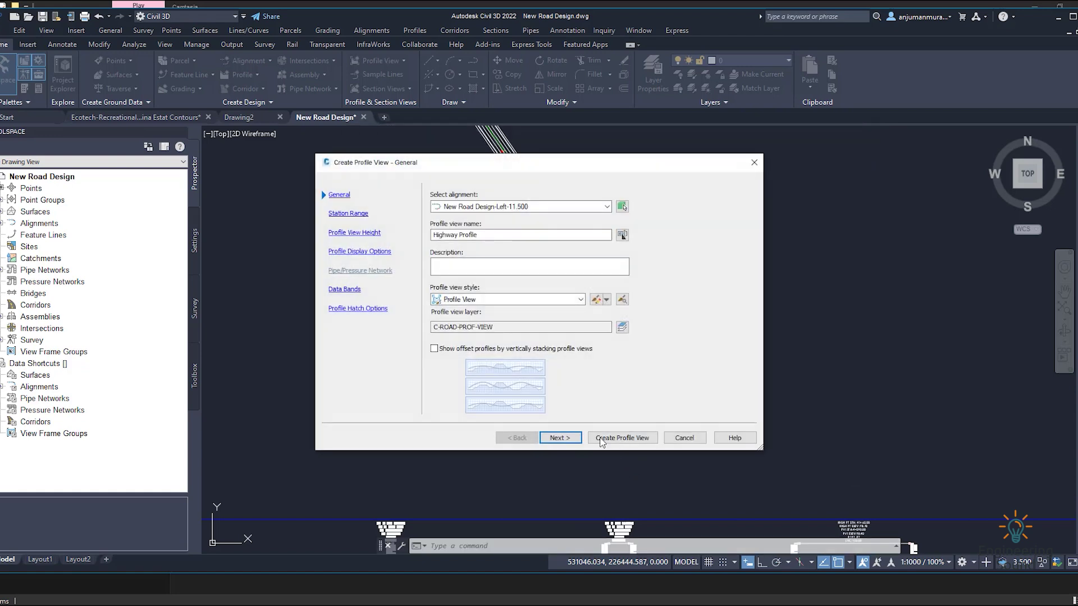
click(566, 437)
click(566, 437)
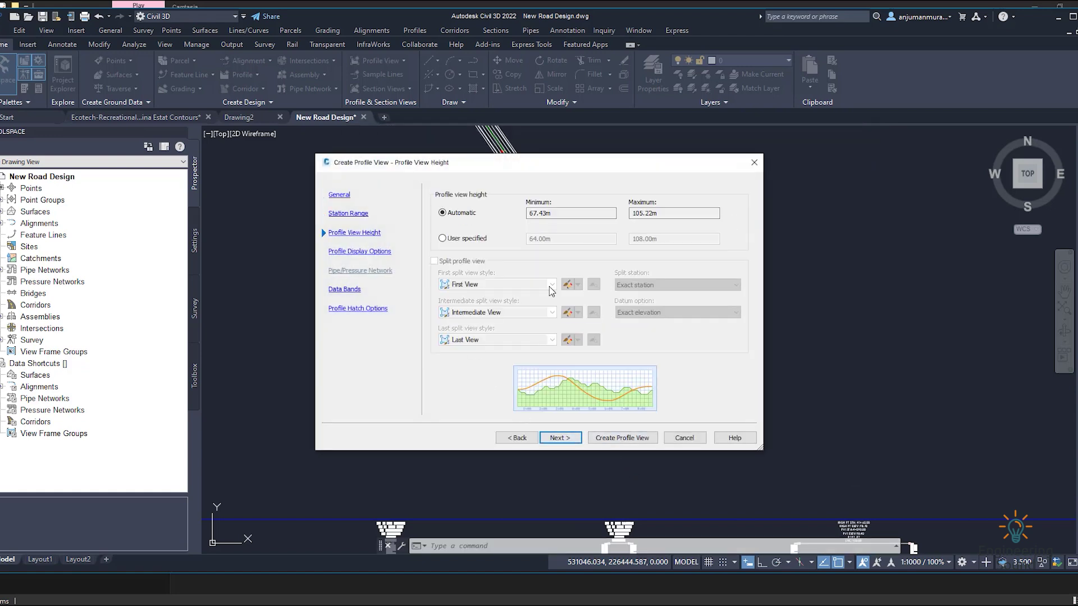
click(564, 439)
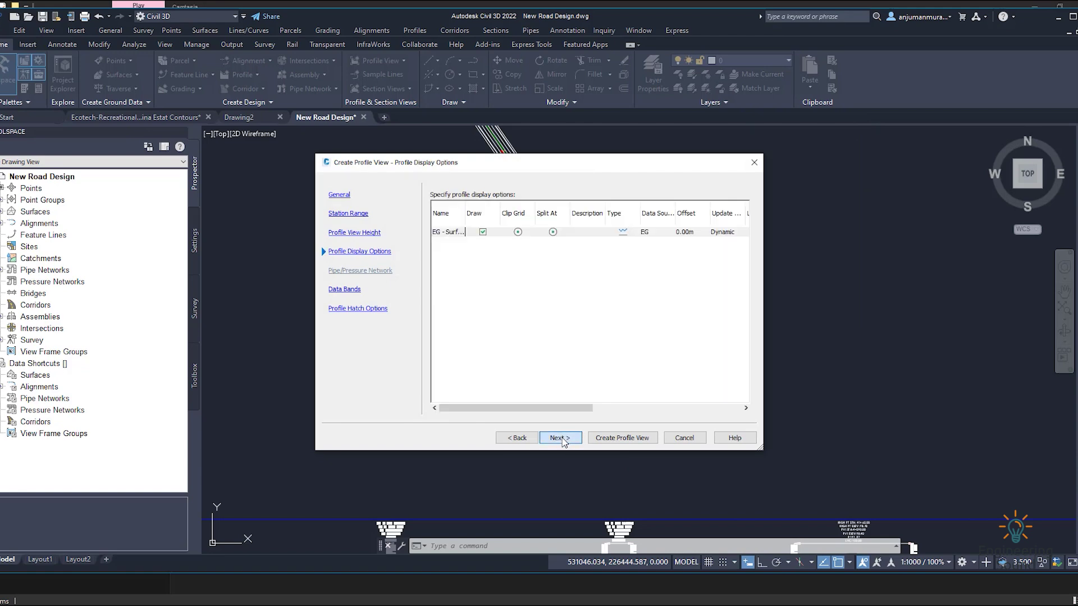
click(564, 440)
click(564, 439)
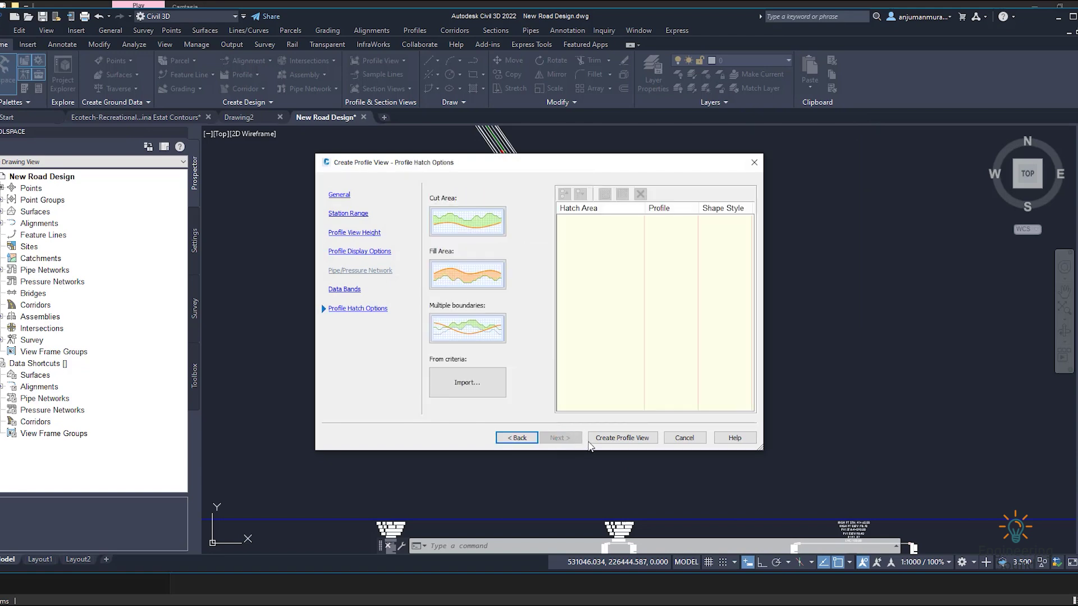
click(622, 437)
middle_drag(636, 424, 820, 243)
scroll(649, 301, down, 3)
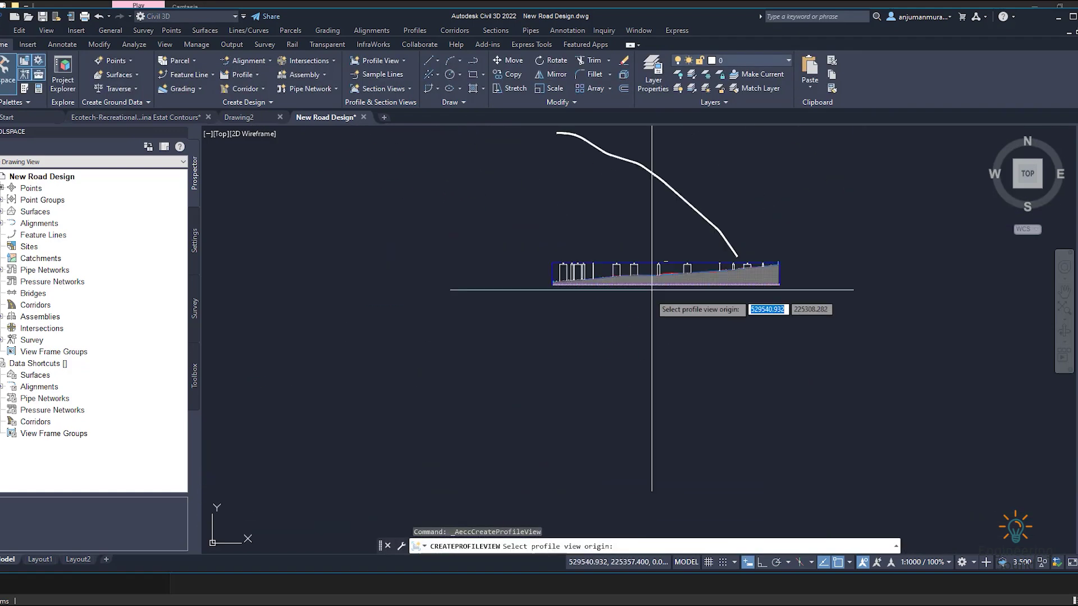
scroll(583, 323, up, 4)
mouse_move(583, 323)
middle_down()
mouse_move(560, 348)
mouse_move(567, 374)
middle_up()
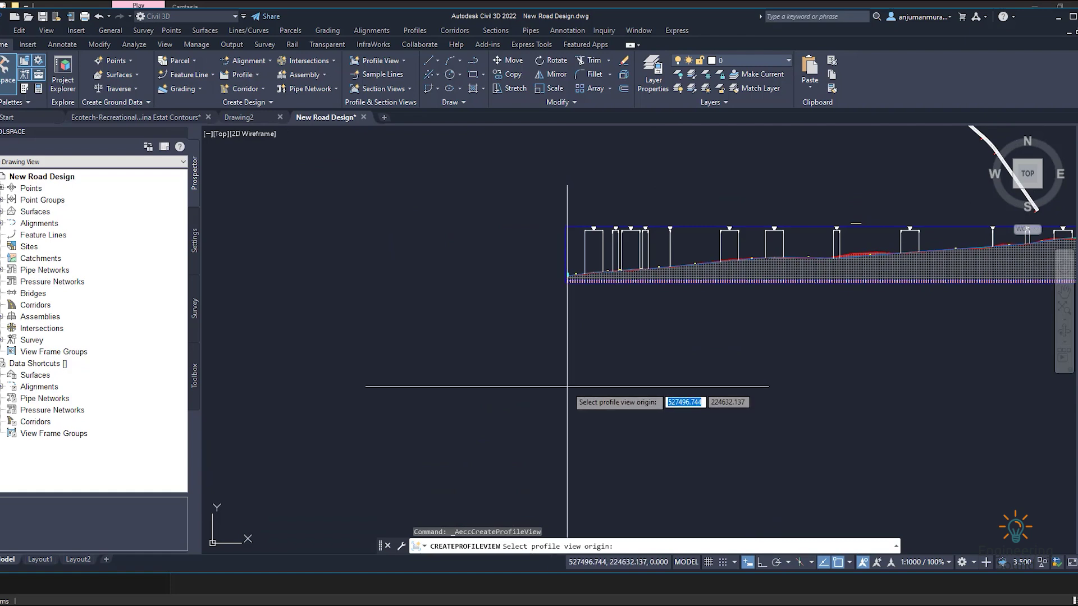
click(567, 387)
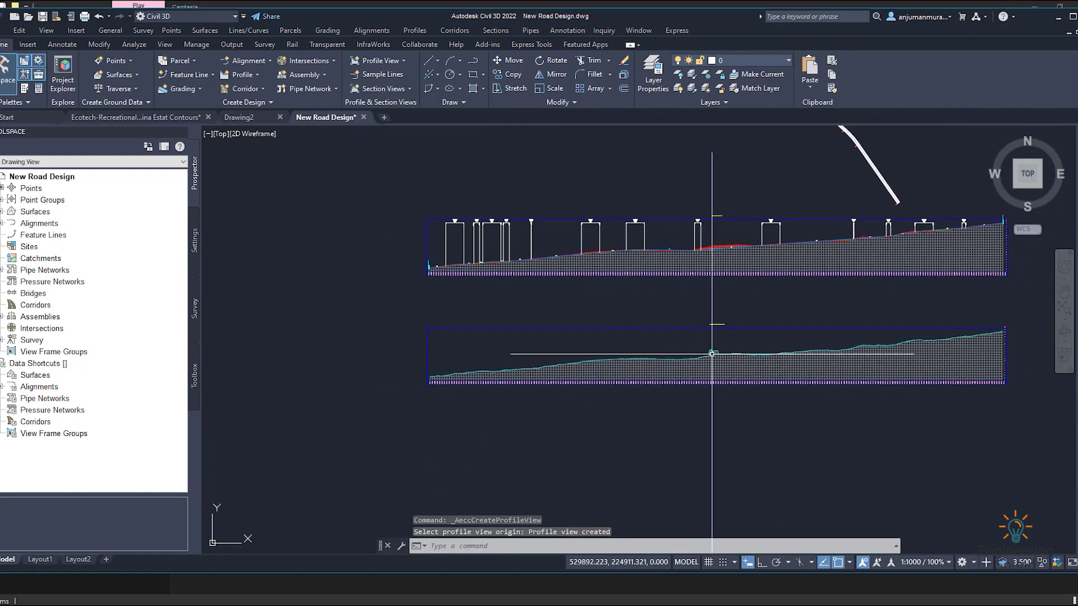
Start Create Profile from Surface for alignment New Road Design-Right-11.000 and add surface EG to the profile list
scroll(617, 370, up, 6)
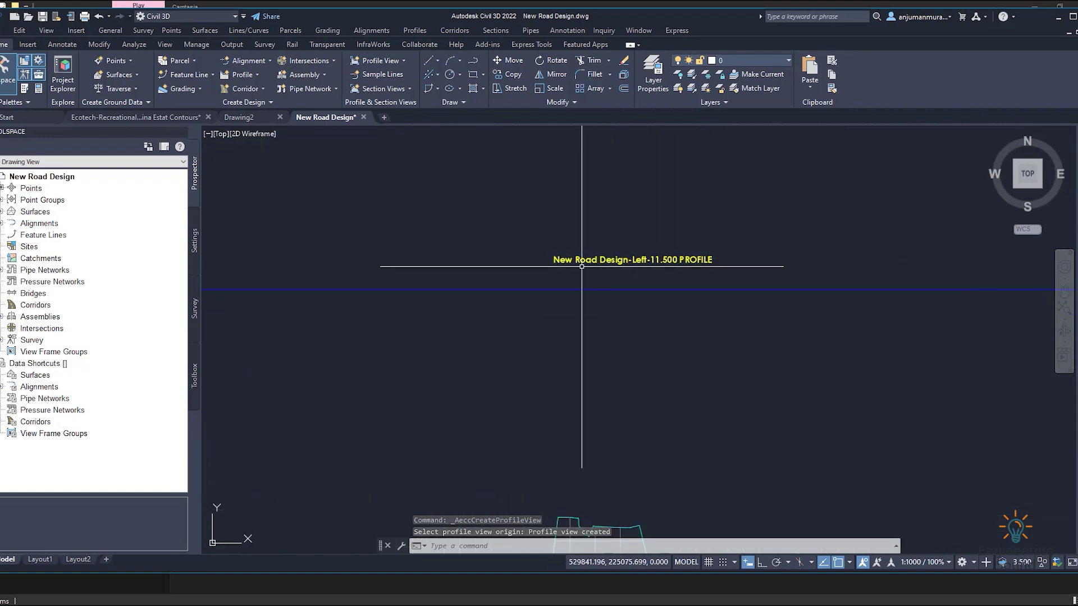
scroll(653, 274, down, 3)
scroll(651, 297, down, 3)
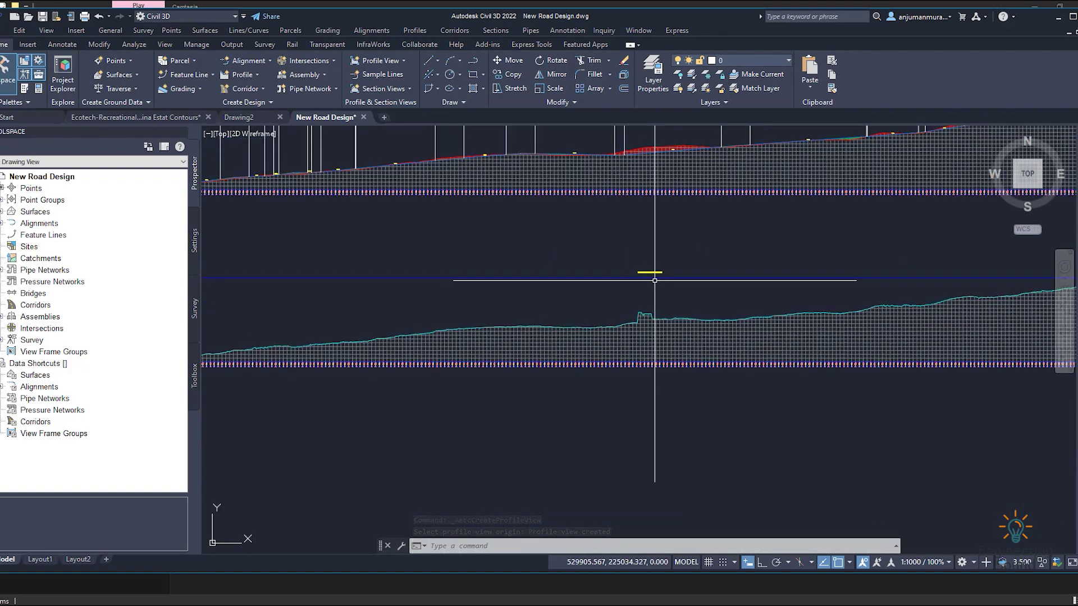
scroll(659, 306, down, 3)
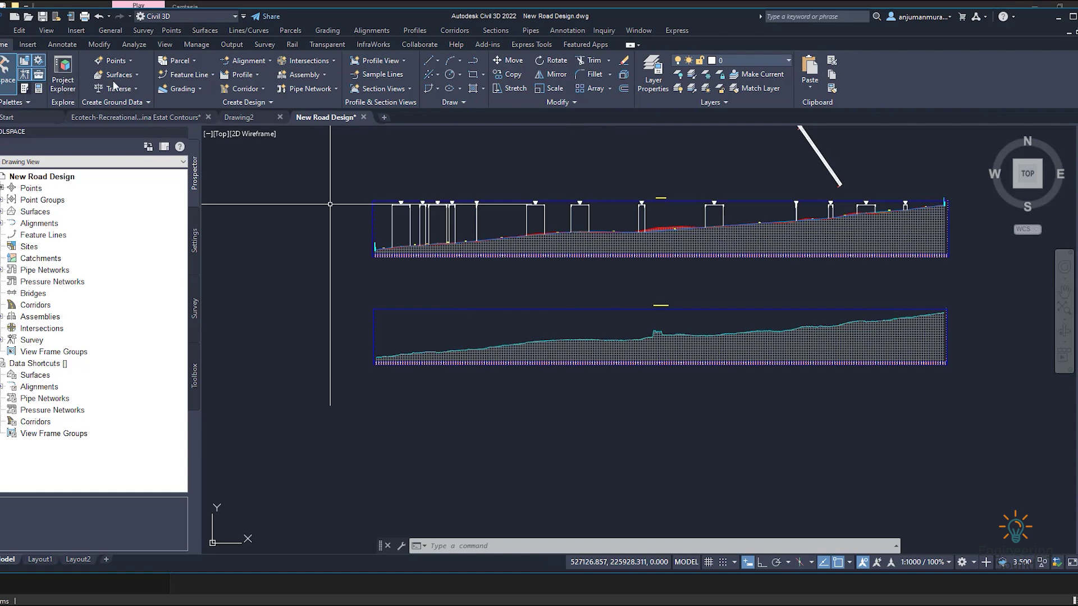
click(243, 74)
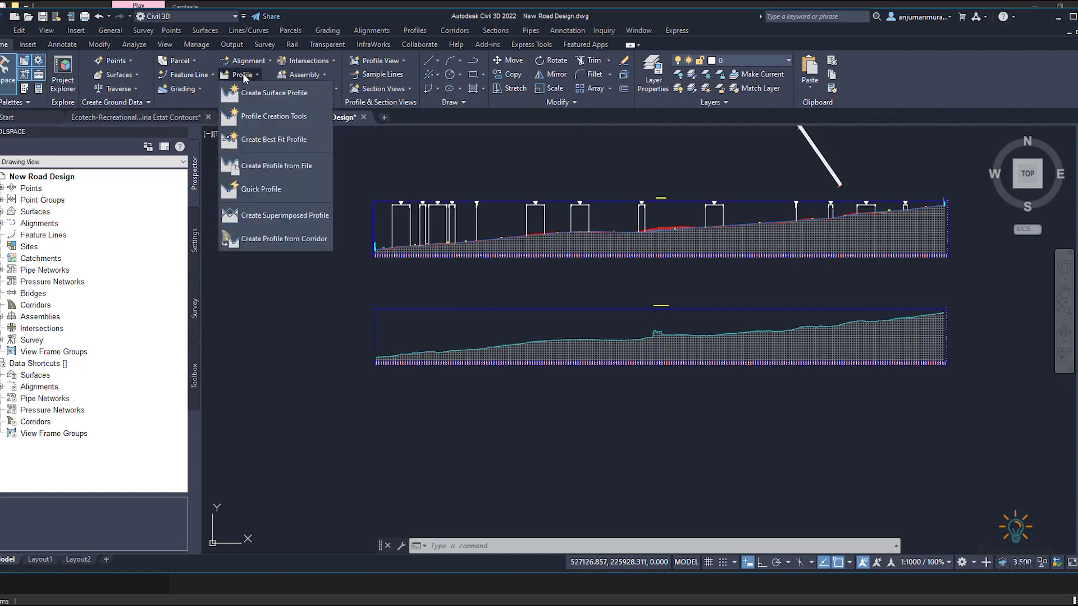
click(265, 92)
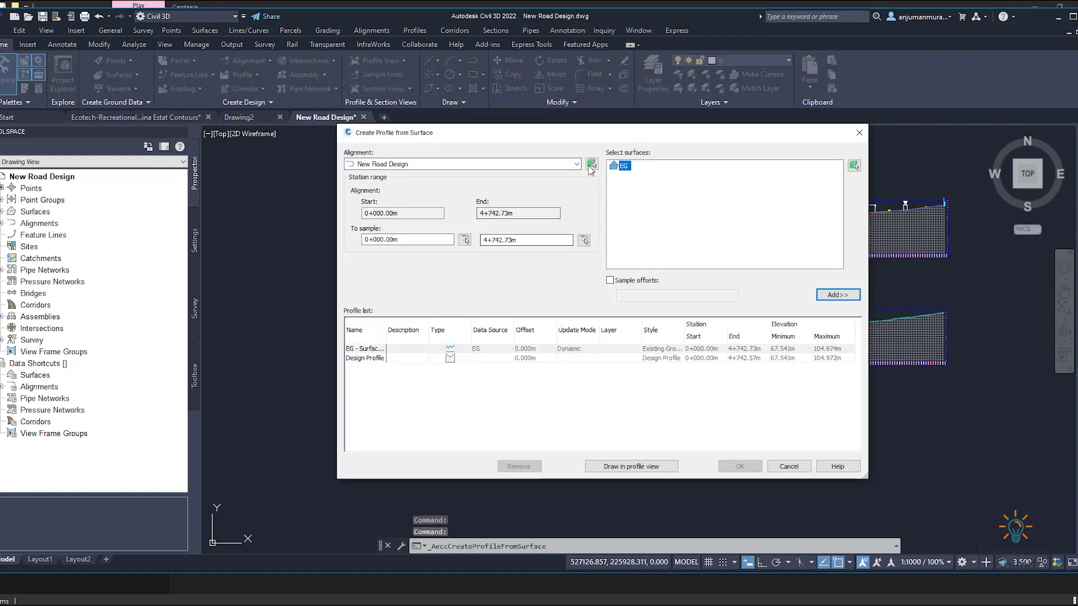
click(520, 164)
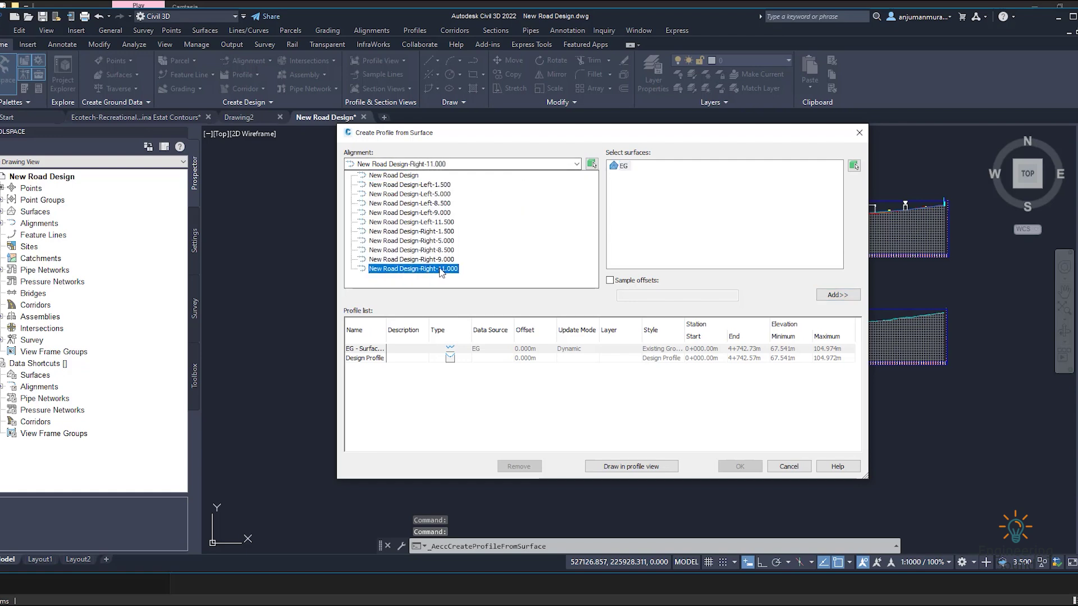
click(399, 269)
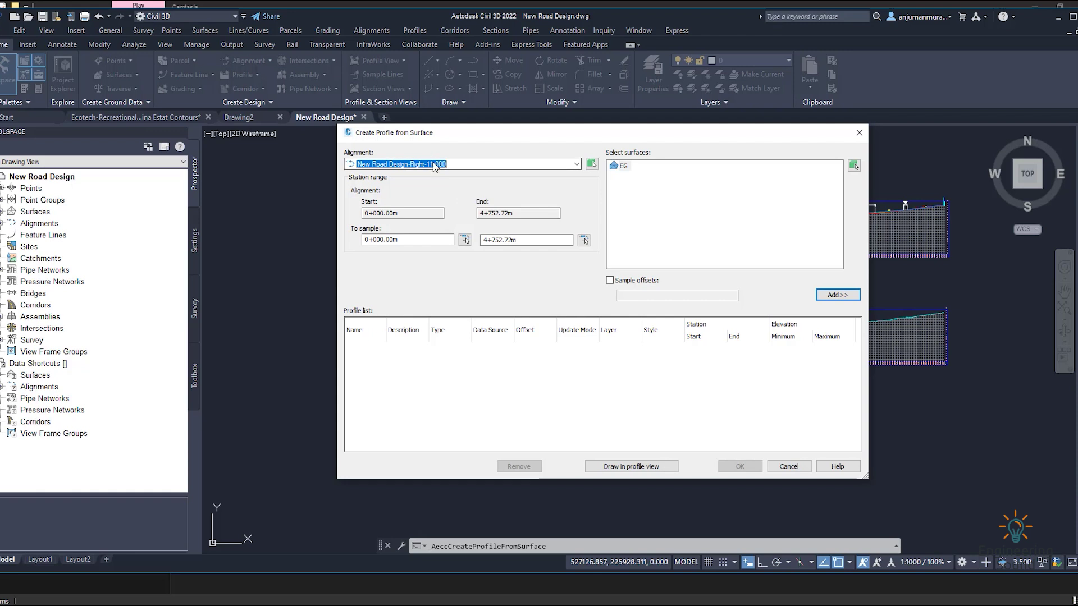
click(624, 167)
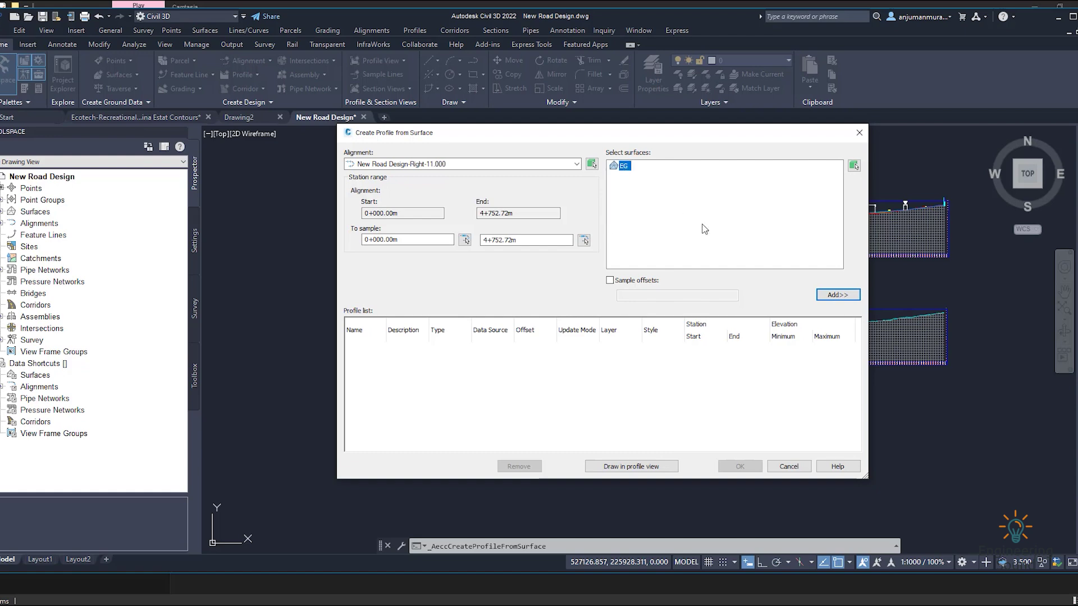
click(828, 296)
Edit the Existing Ground Profile style of the right 11.000 EG profile, setting the Line component's color to green and keeping its ByLayer linetype
click(663, 349)
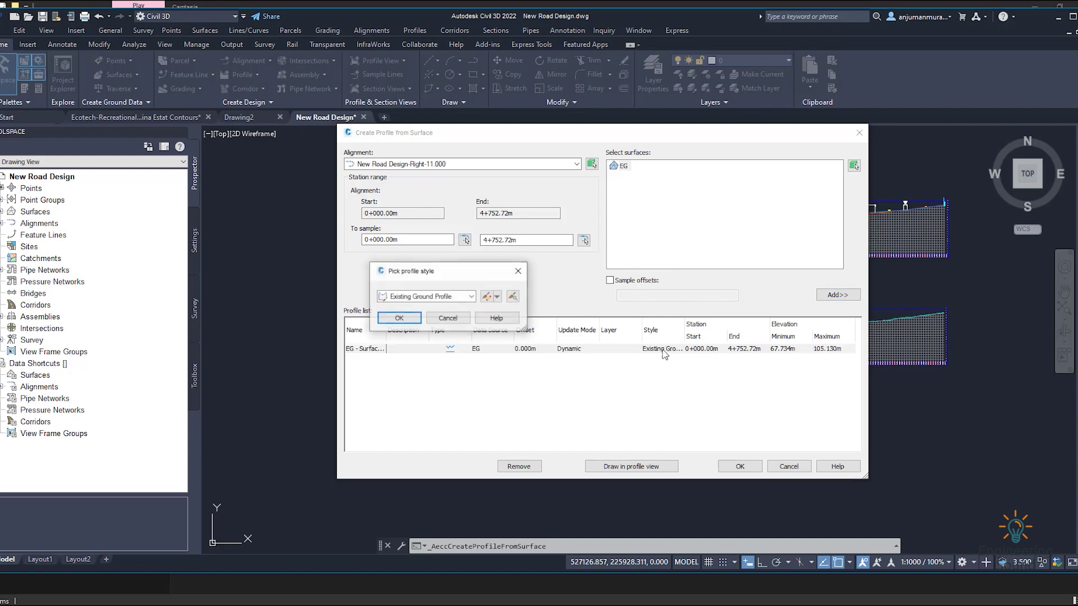
click(488, 298)
click(403, 255)
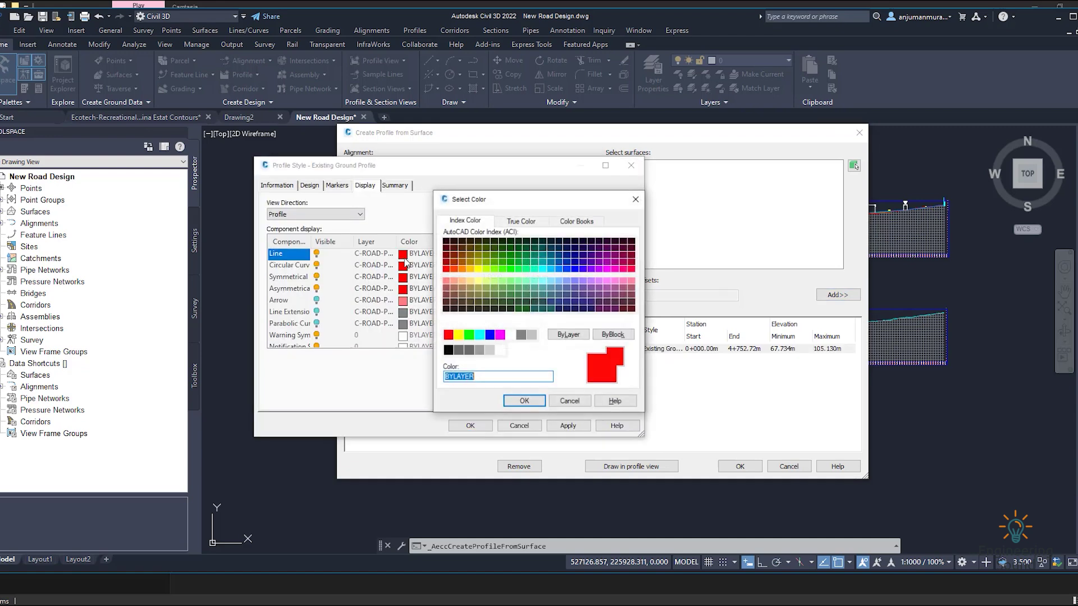
click(469, 335)
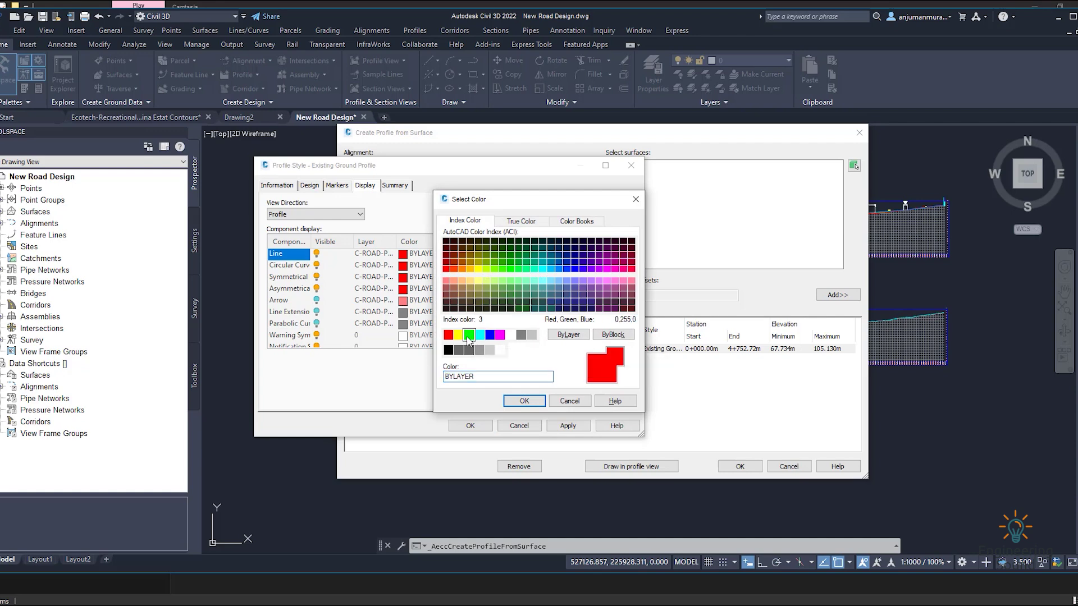
click(524, 401)
click(452, 254)
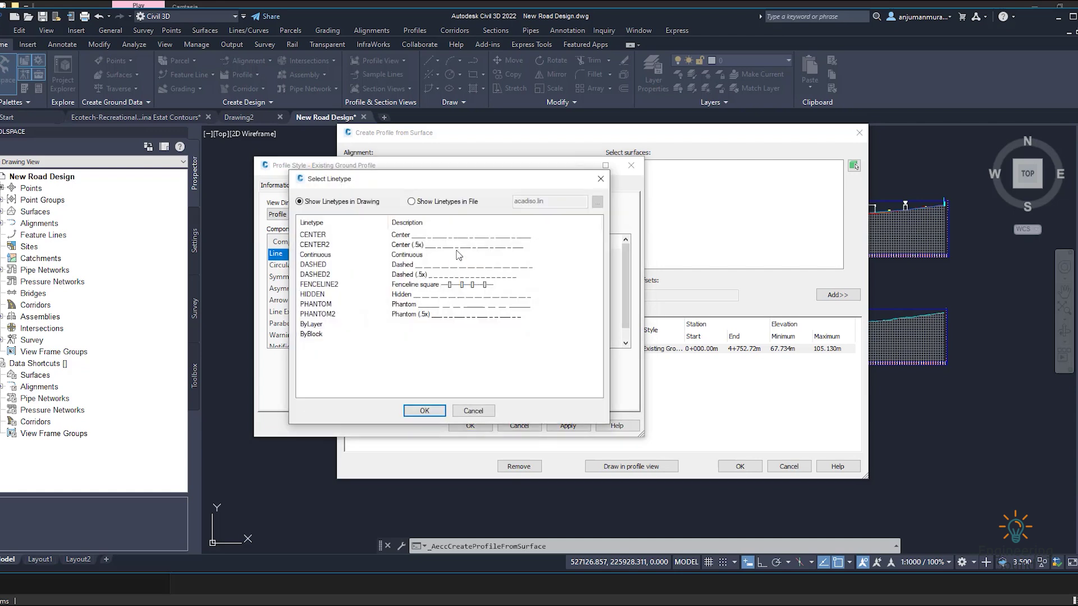
click(437, 411)
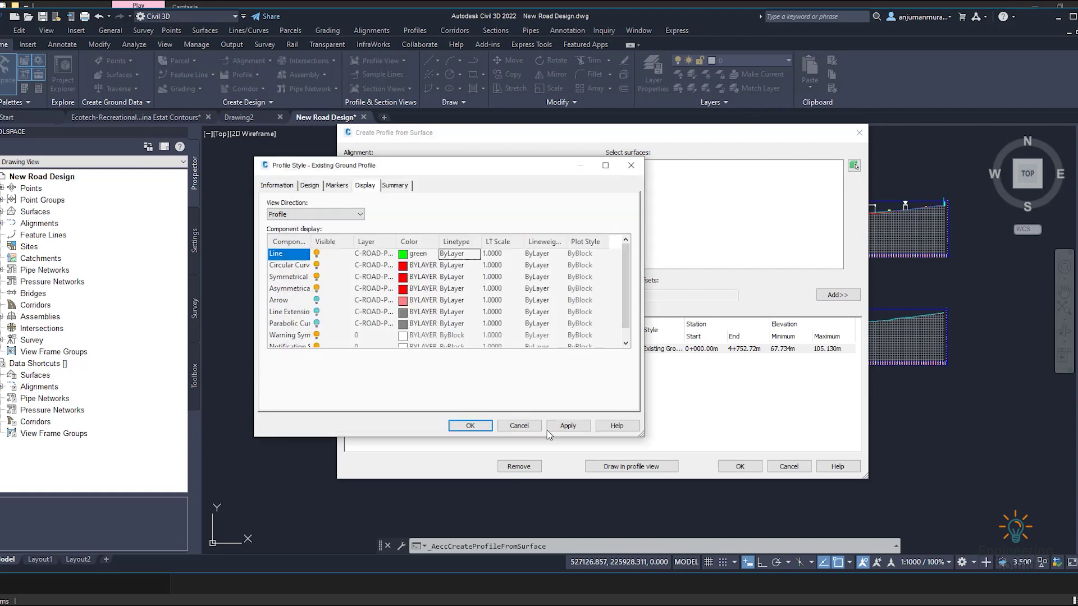
click(470, 425)
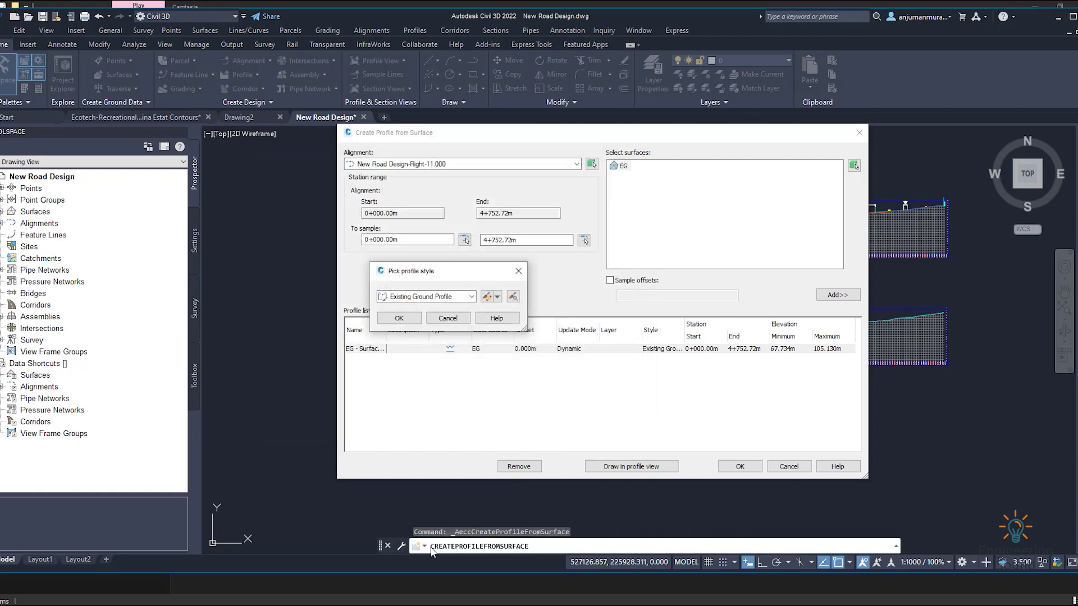
click(399, 318)
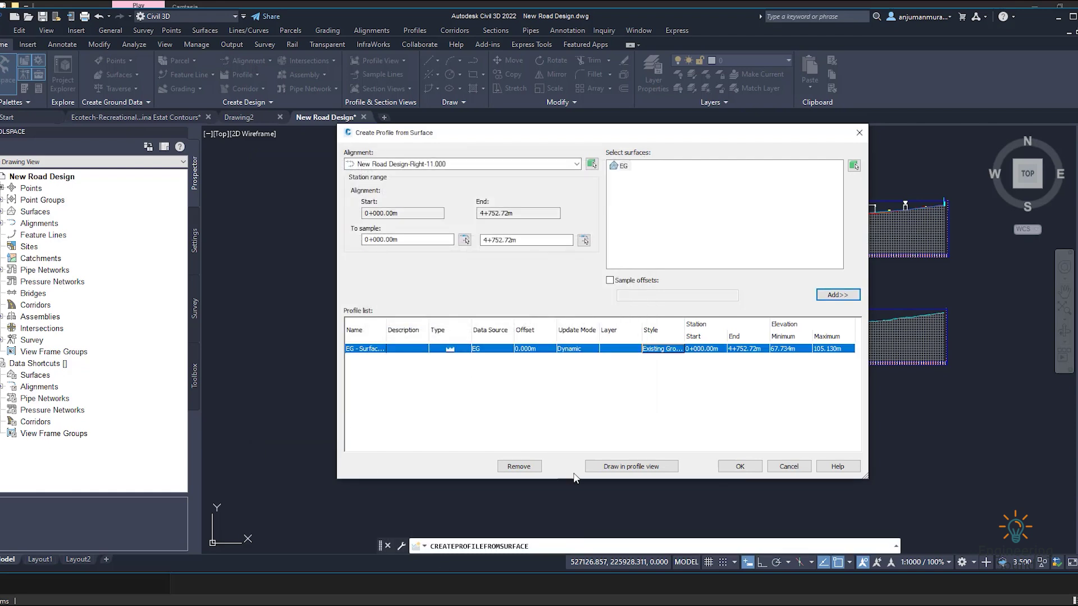
Create a profile view for New Road Design-Right-11.000 with the default settings and place it below the left 11.500 profile view
click(624, 465)
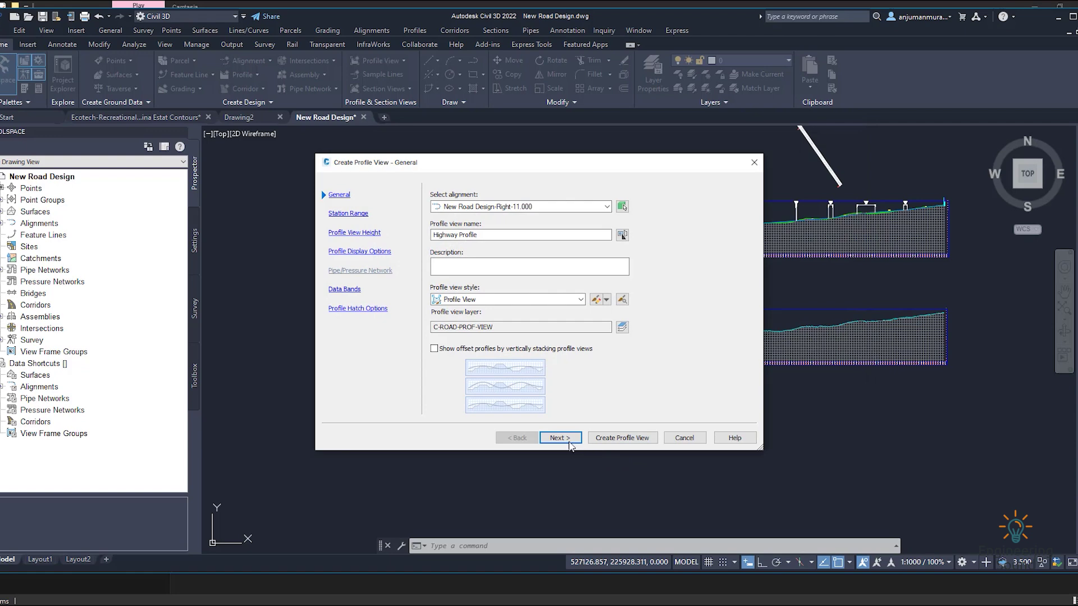
click(565, 436)
click(565, 436)
click(565, 435)
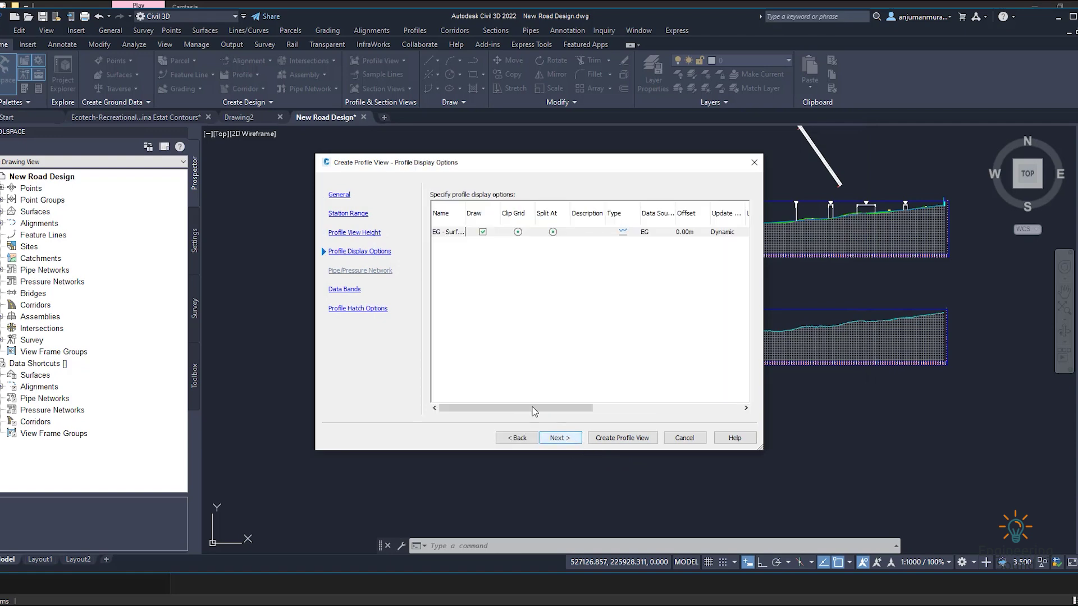
click(554, 439)
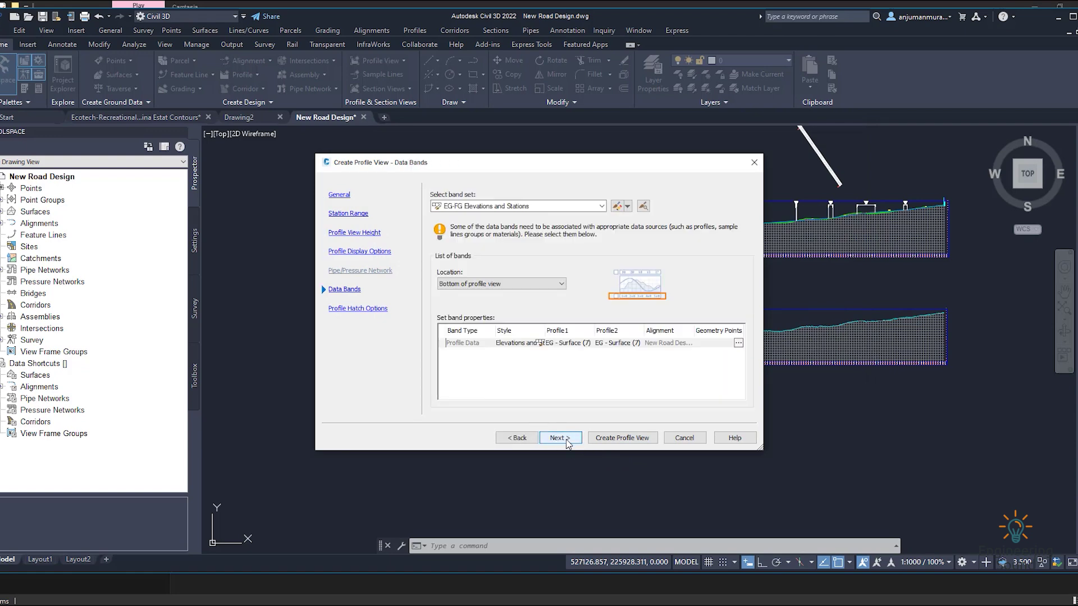
click(565, 439)
click(634, 439)
scroll(589, 432, down, 2)
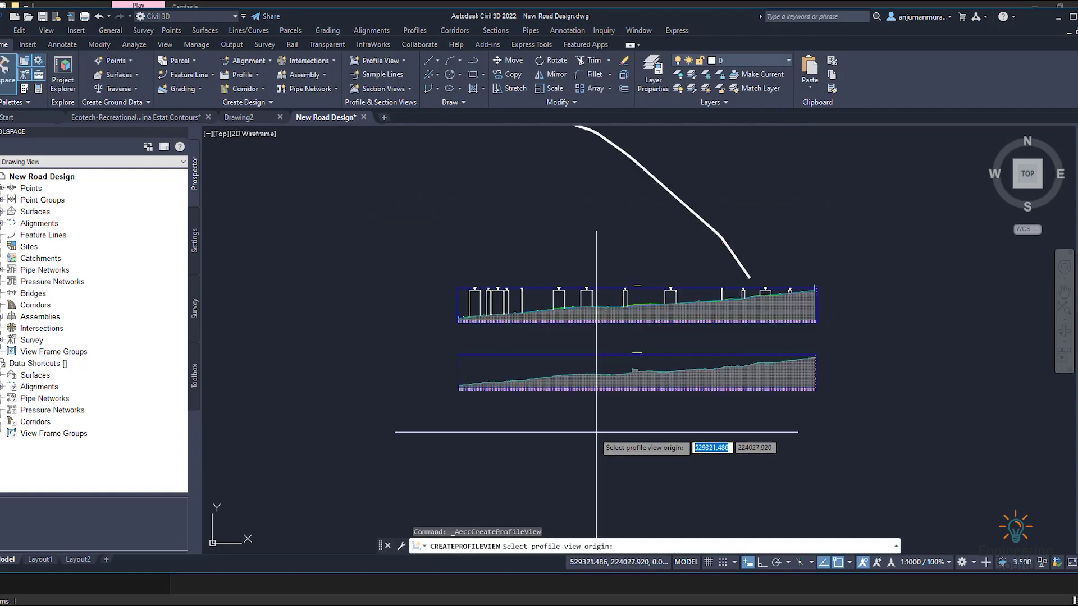
click(572, 405)
click(573, 405)
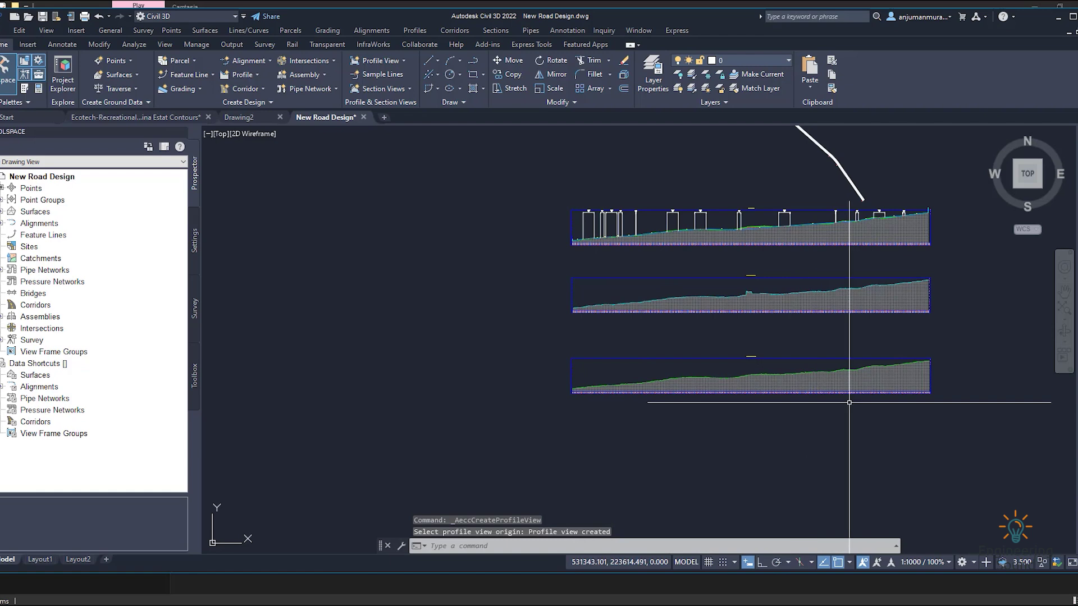
Compare the main road's profile view with the left and right offset profile views below it
scroll(870, 449, up, 3)
scroll(600, 539, down, 4)
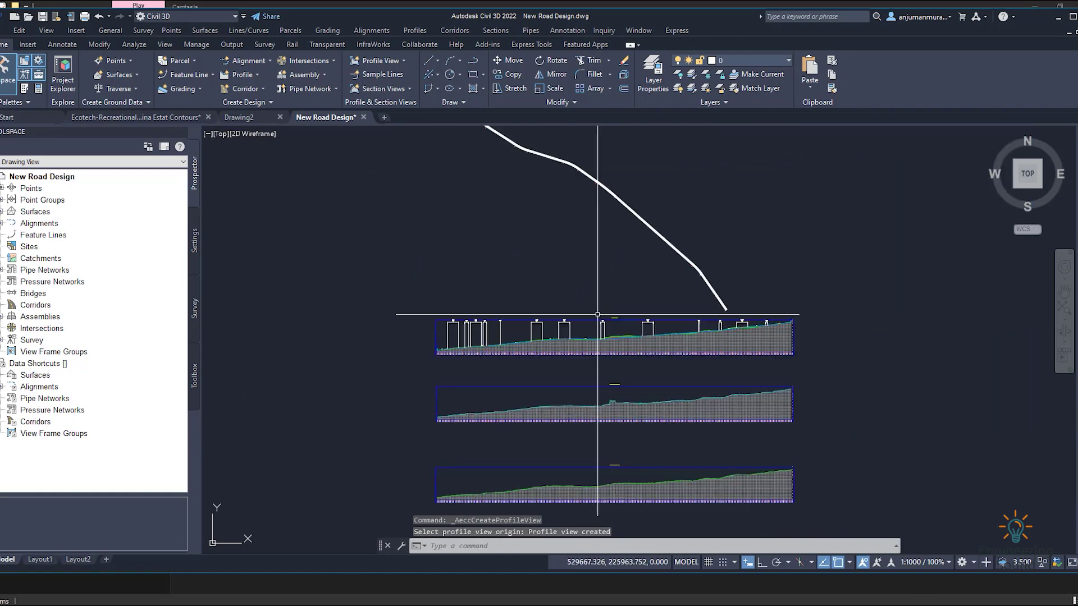
scroll(665, 346, up, 3)
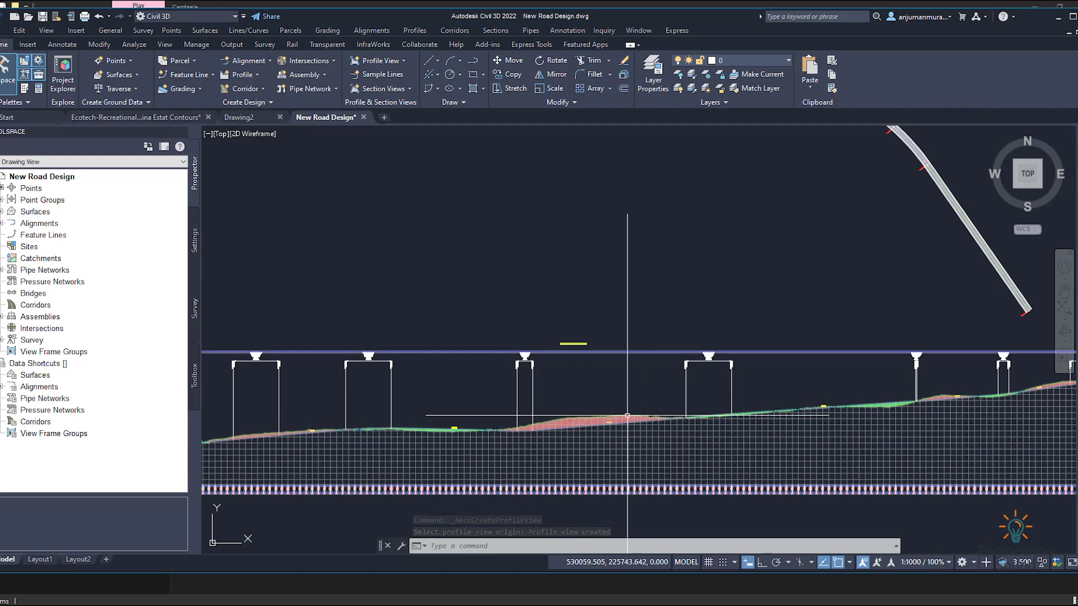
scroll(636, 418, down, 5)
scroll(636, 424, down, 2)
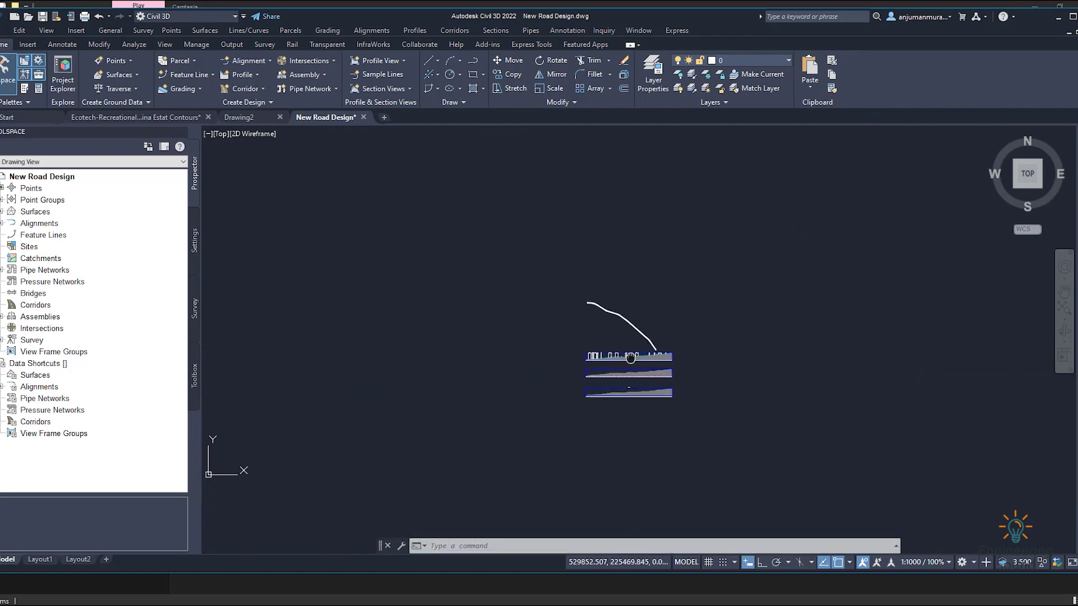
scroll(633, 359, up, 2)
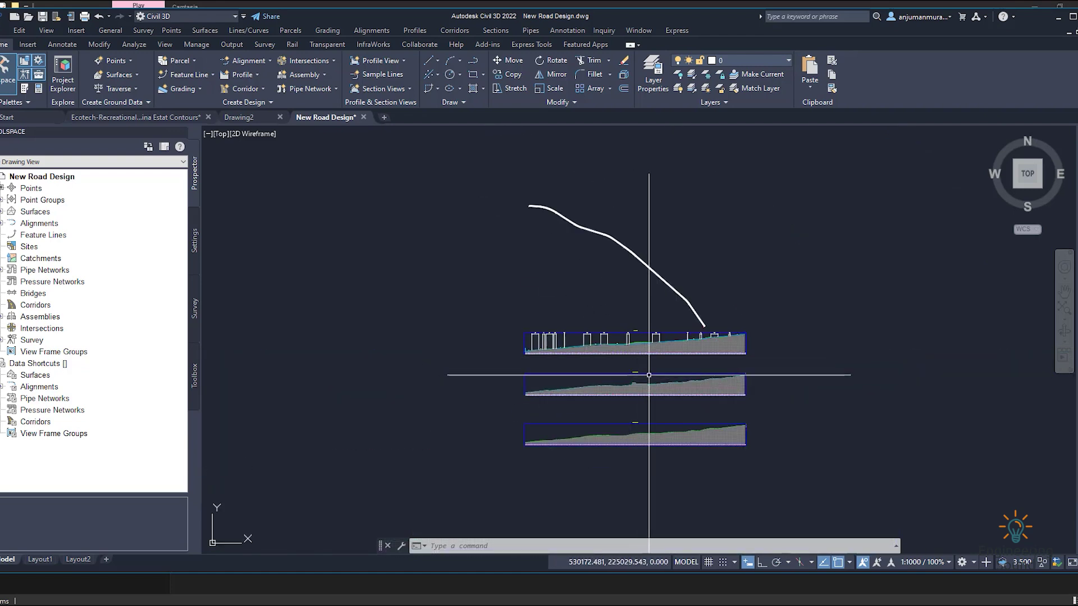
Superimpose the main road's design profile onto the right 11.000 offset profile view over its full station range
scroll(640, 381, up, 2)
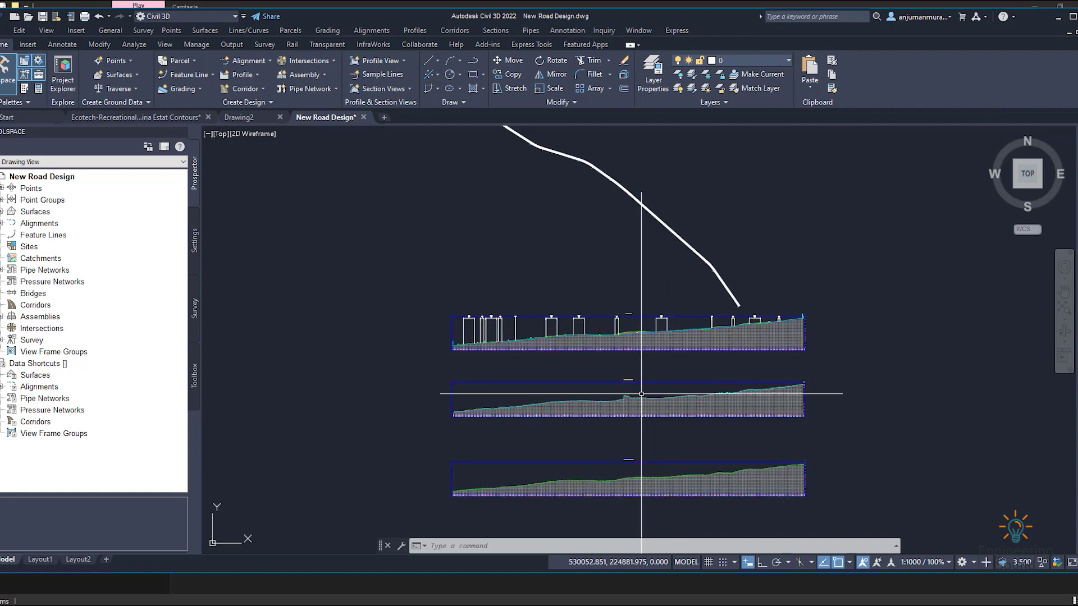
middle_drag(641, 388, 684, 264)
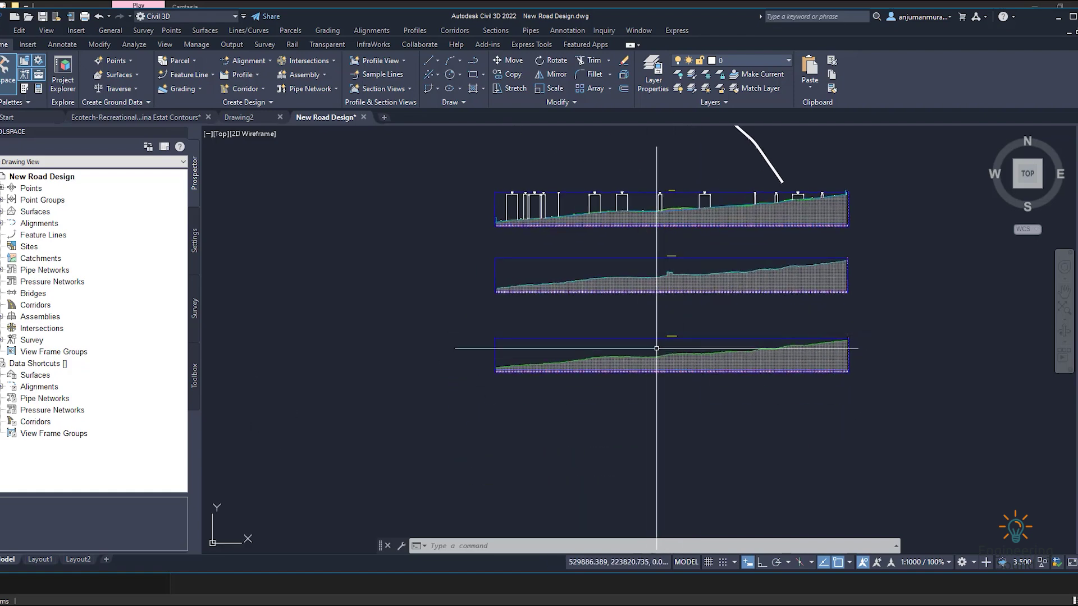
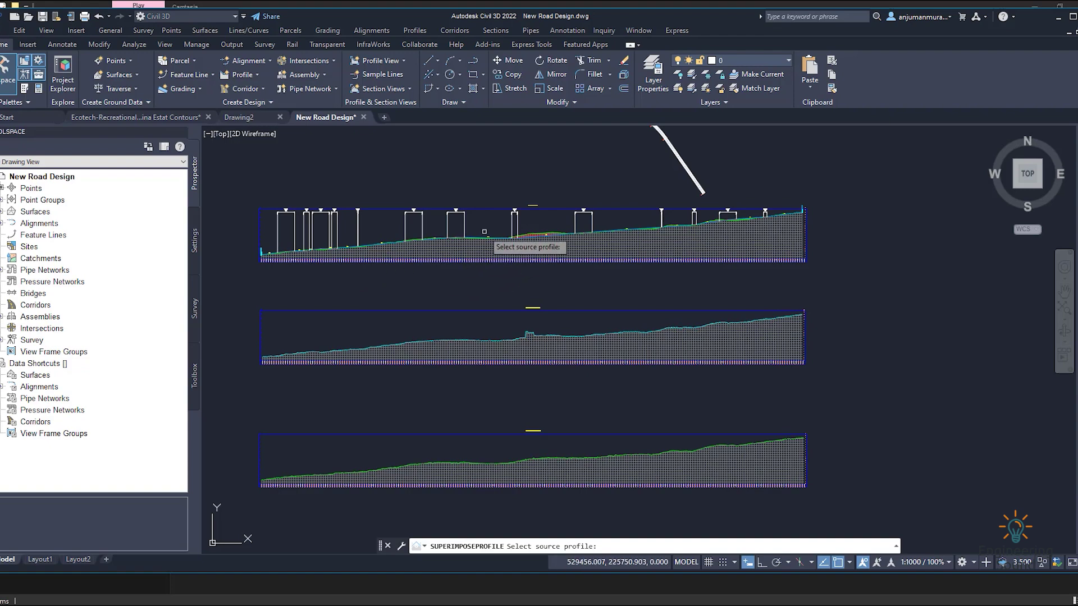
scroll(710, 264, up, 2)
middle_drag(543, 268, 548, 296)
scroll(673, 267, up, 3)
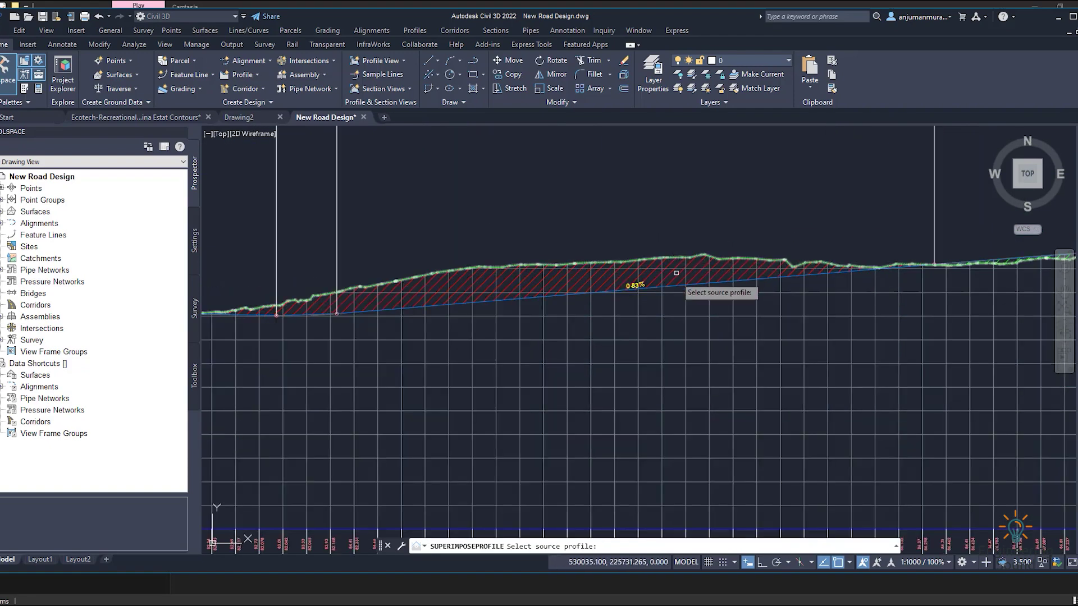
click(675, 281)
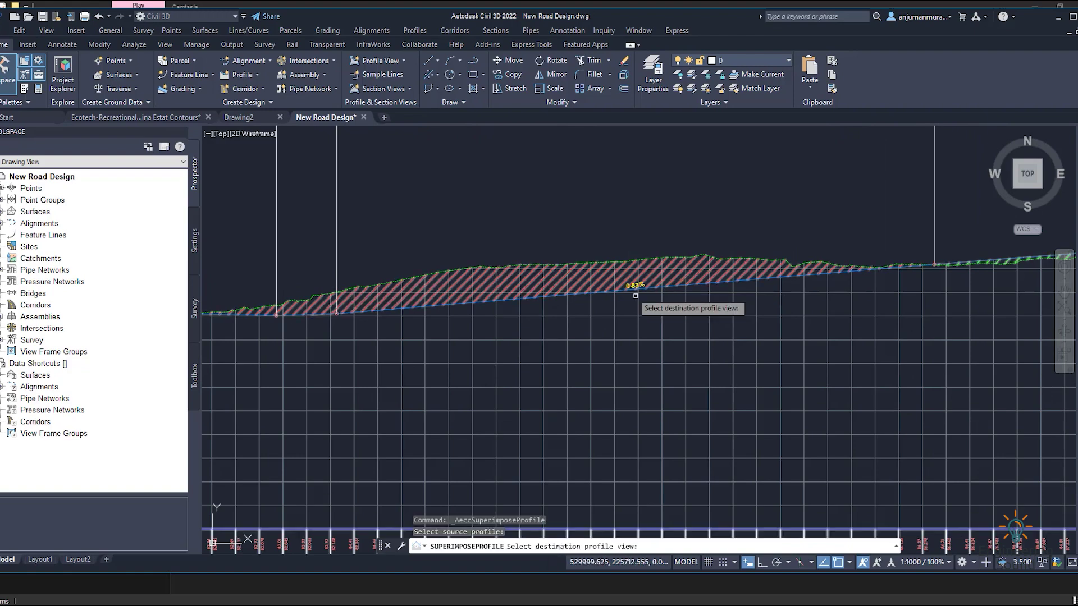
scroll(635, 295, down, 5)
middle_drag(615, 309, 634, 180)
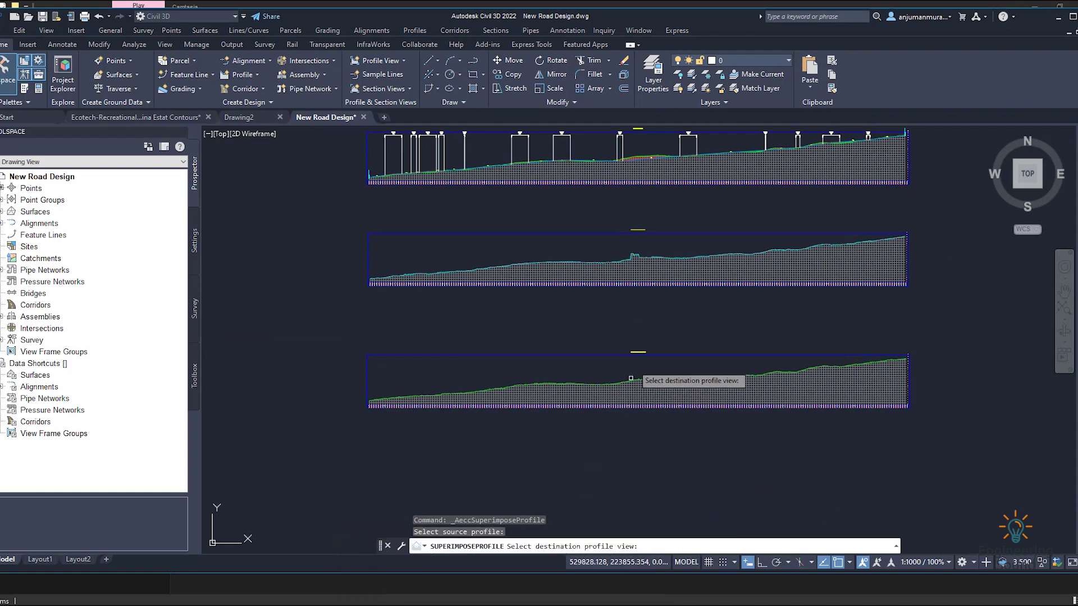
click(631, 379)
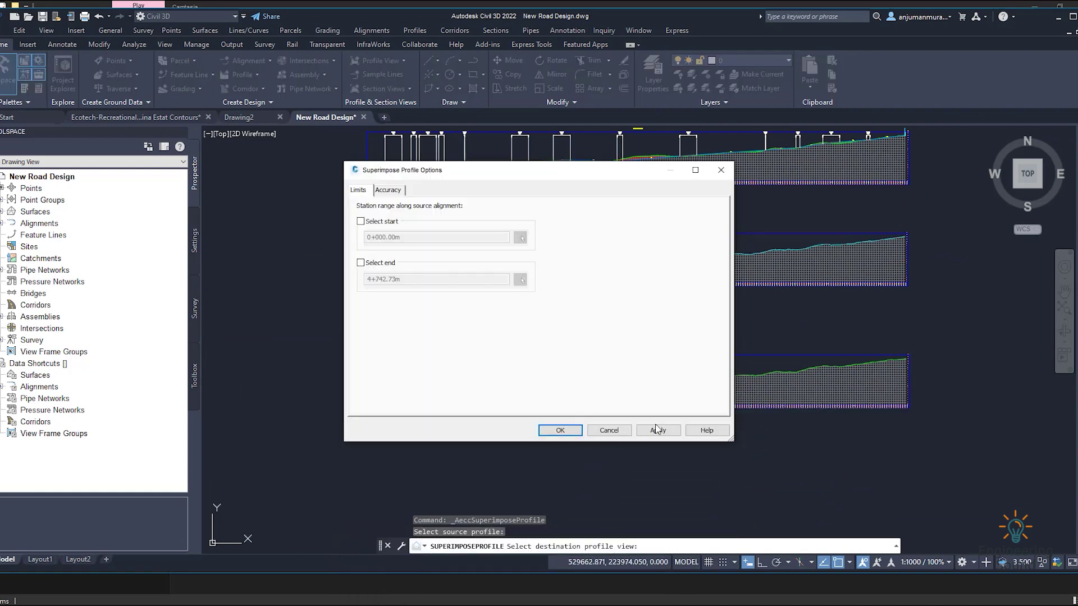
click(562, 430)
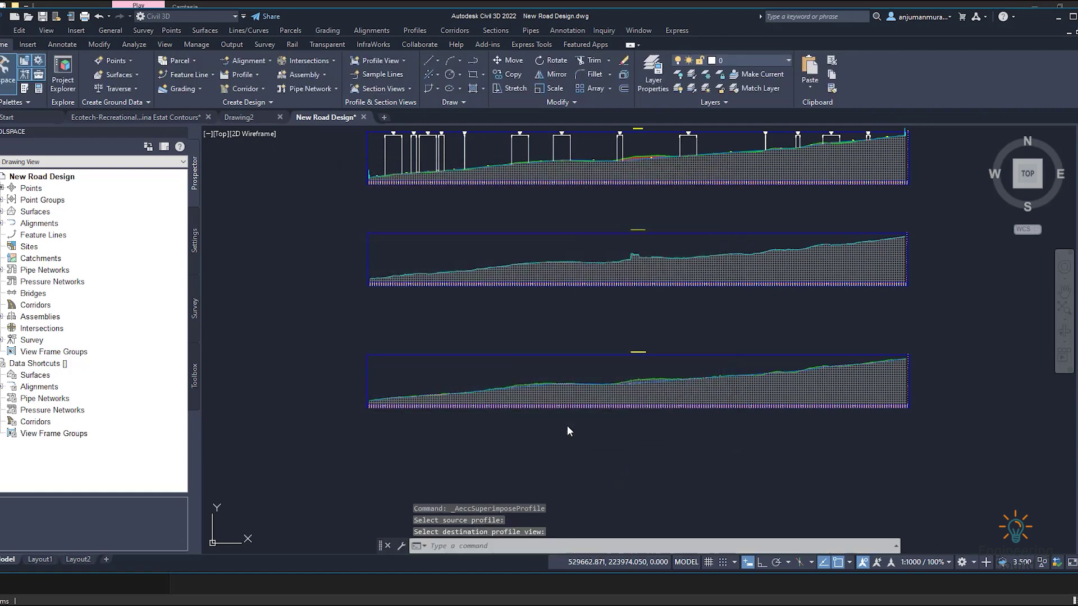
Create a superimposed profile from the left 11.500 EG profile in the right 11.000 profile view, keeping the default station limits
scroll(636, 379, up, 5)
scroll(636, 379, down, 3)
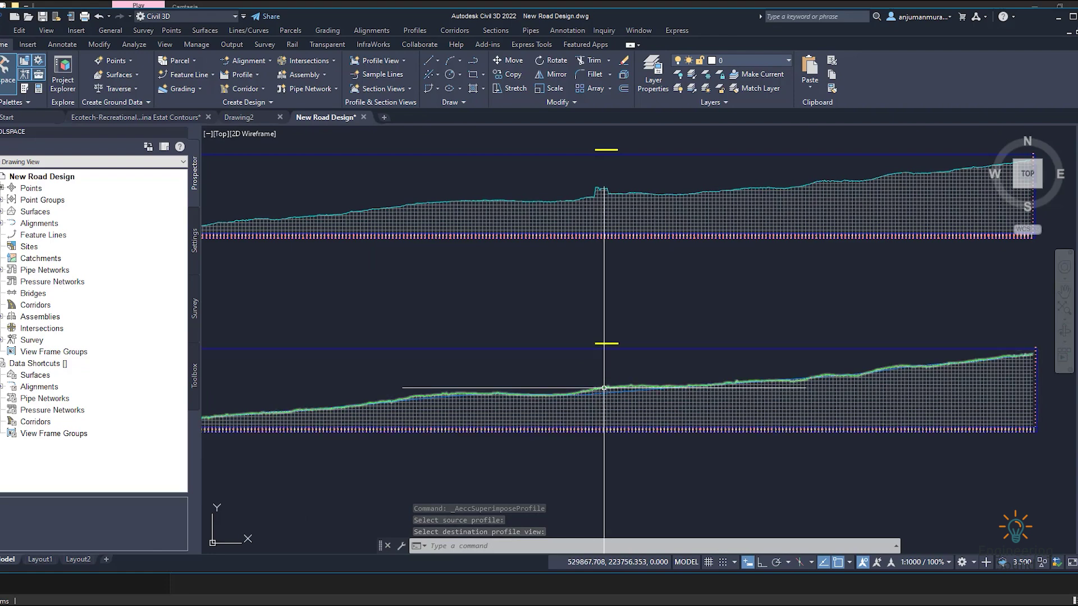
scroll(600, 392, down, 2)
scroll(628, 299, up, 1)
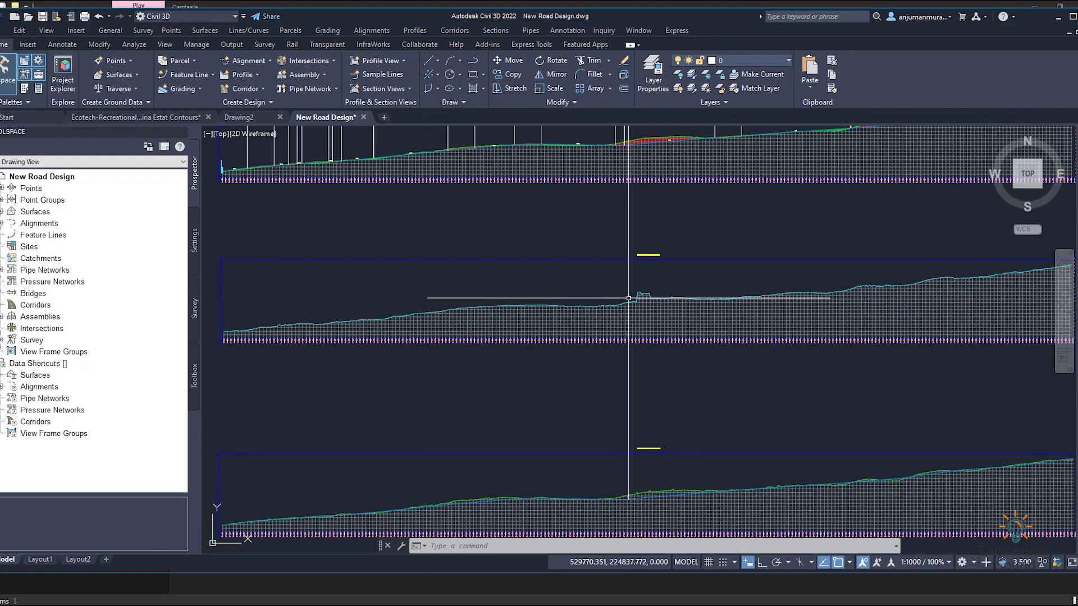
scroll(628, 299, down, 3)
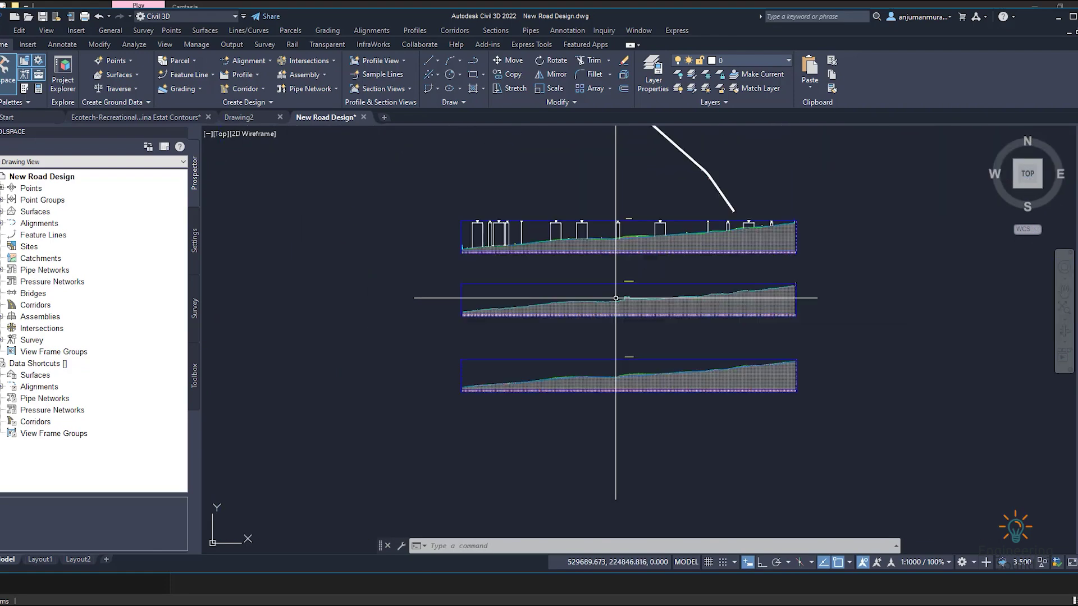
click(257, 74)
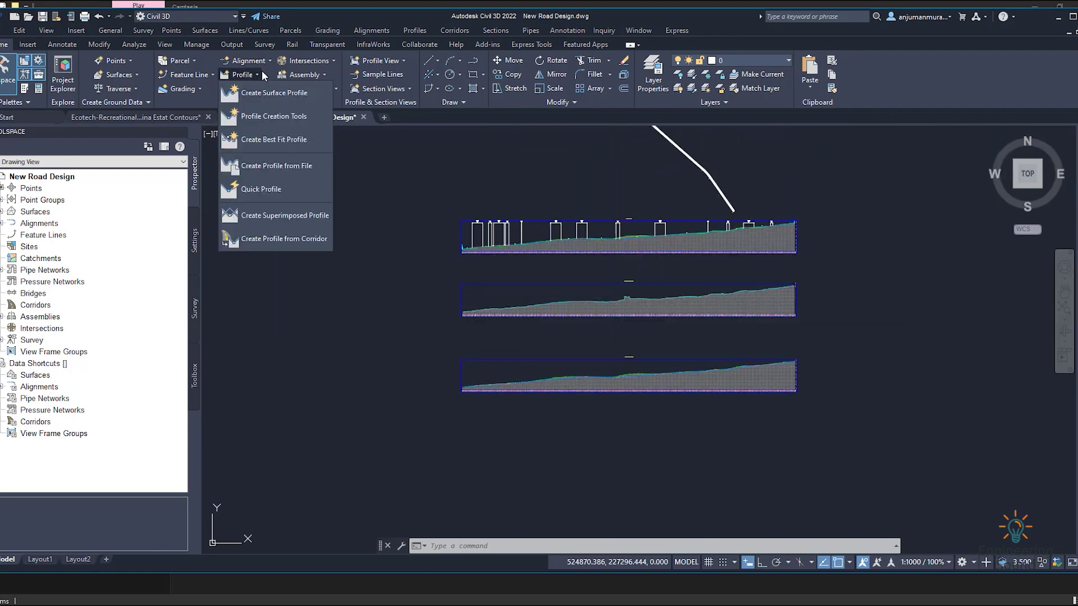
click(283, 215)
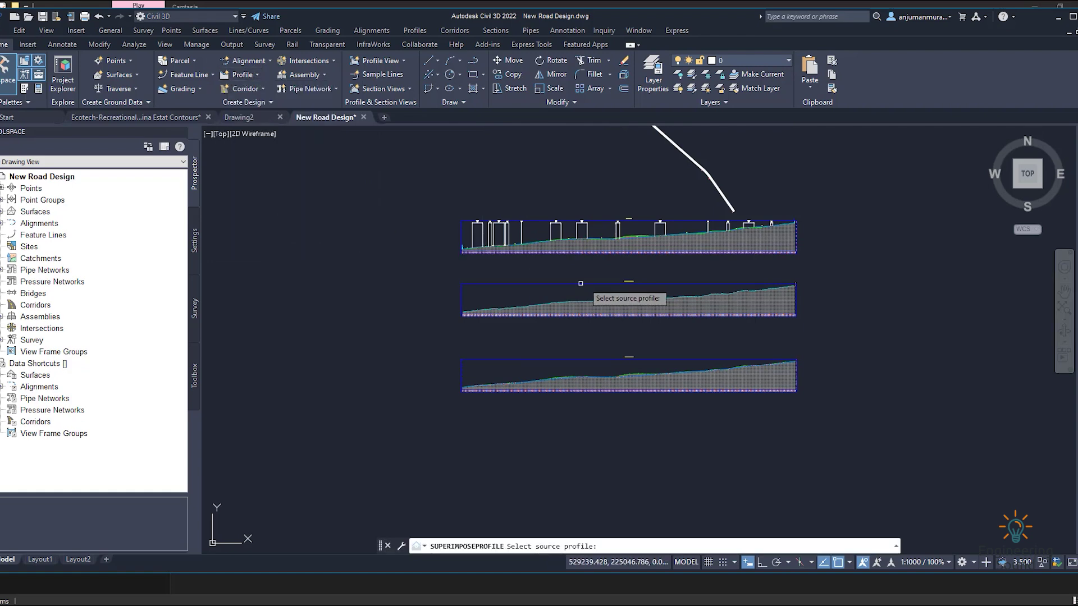
scroll(581, 283, up, 5)
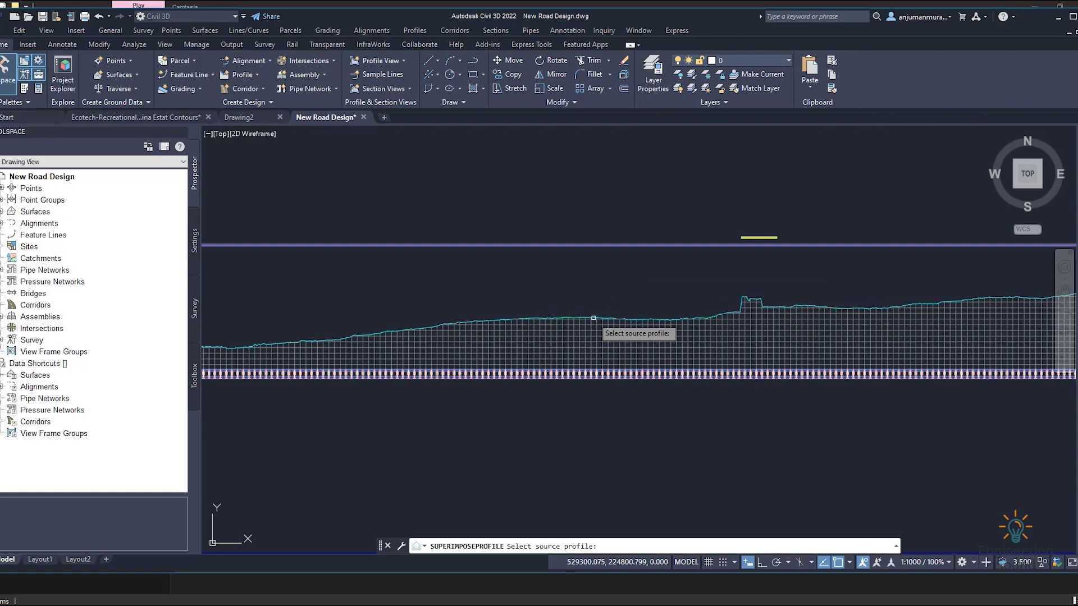
click(593, 318)
scroll(594, 316, up, 3)
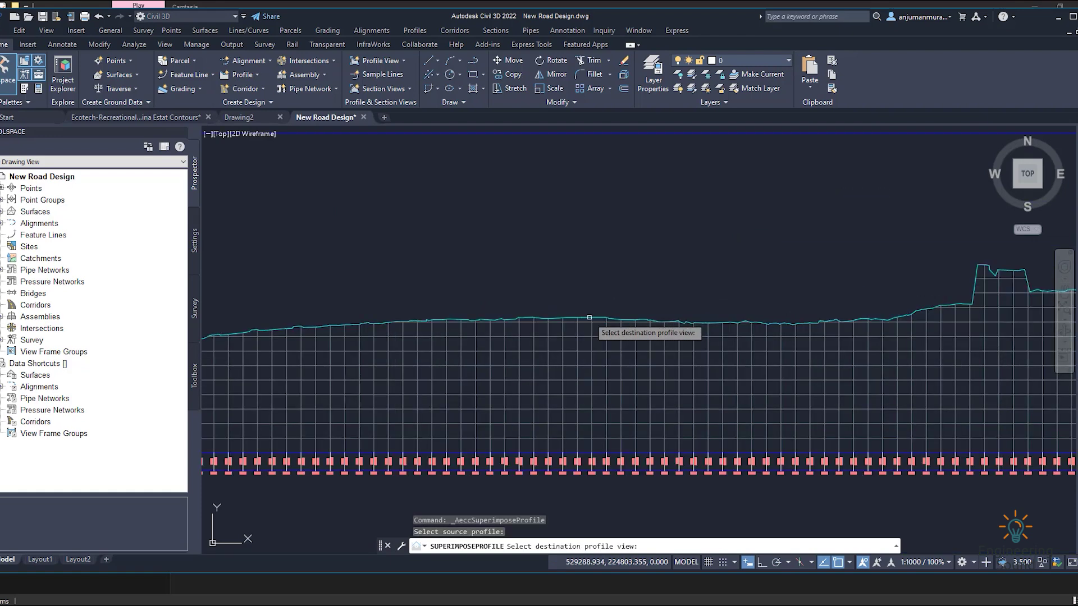
scroll(595, 336, down, 5)
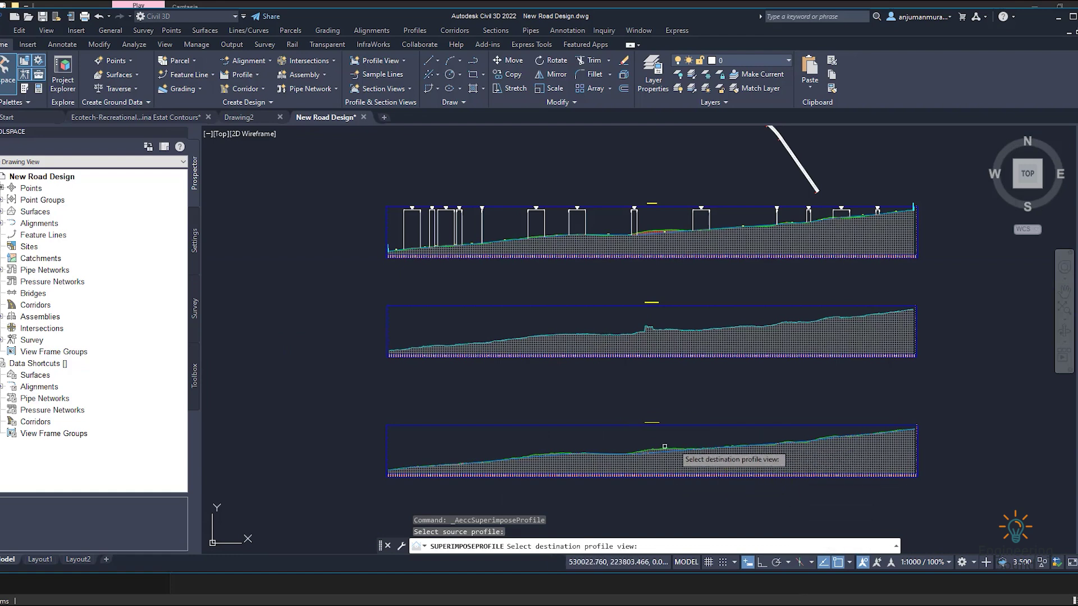
scroll(665, 446, up, 4)
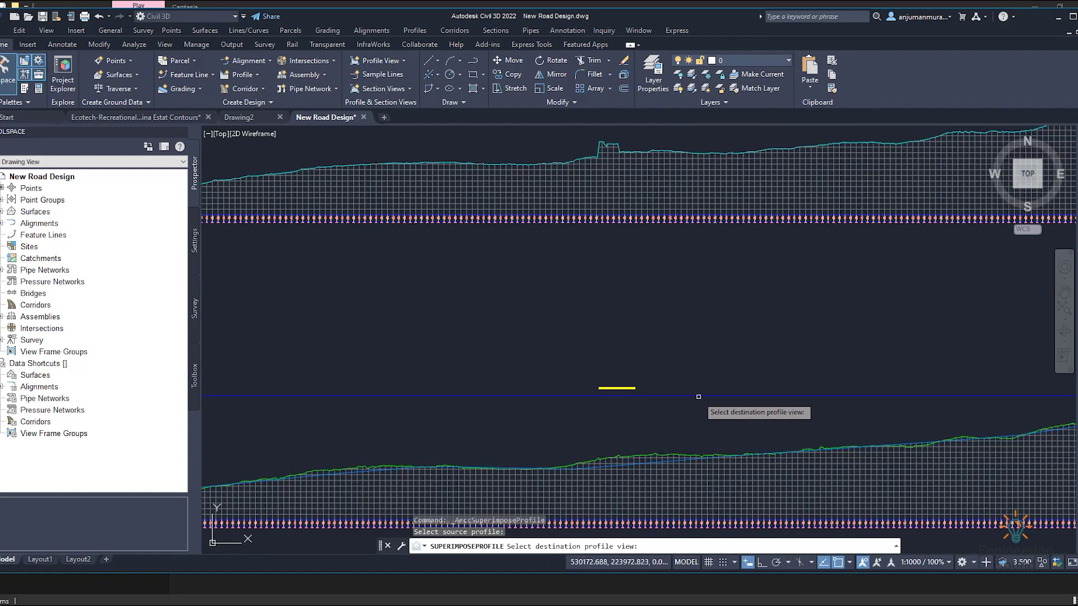
click(698, 396)
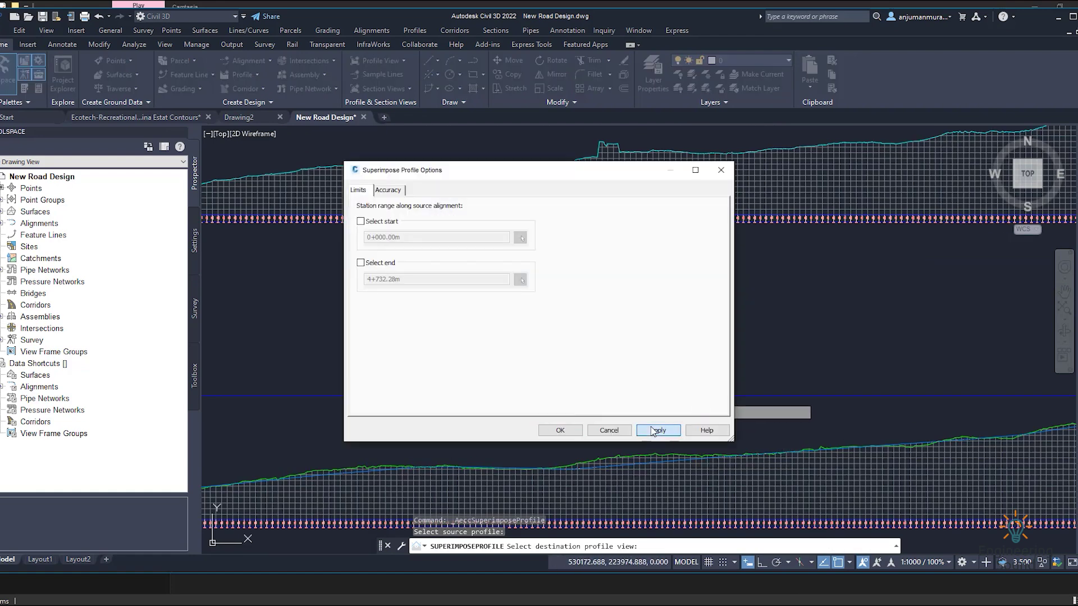
click(561, 430)
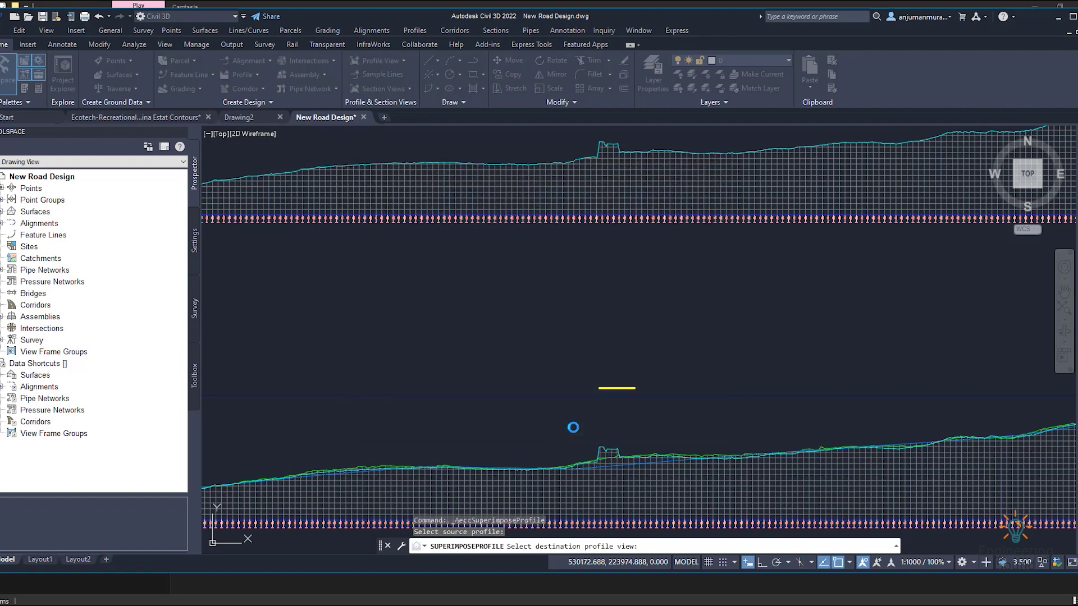
scroll(617, 441, down, 3)
click(598, 429)
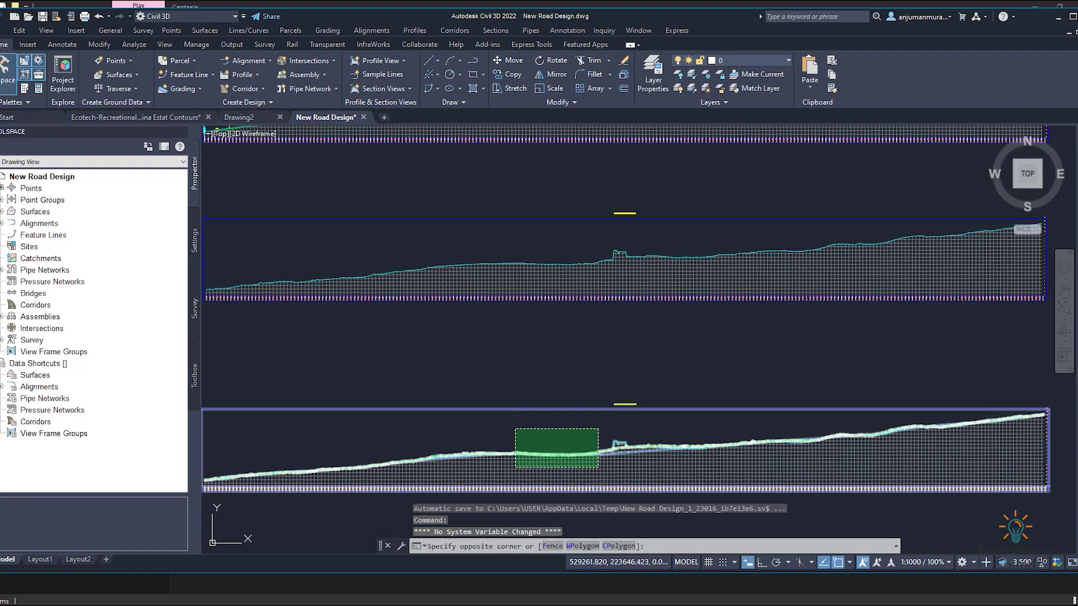
key(F1)
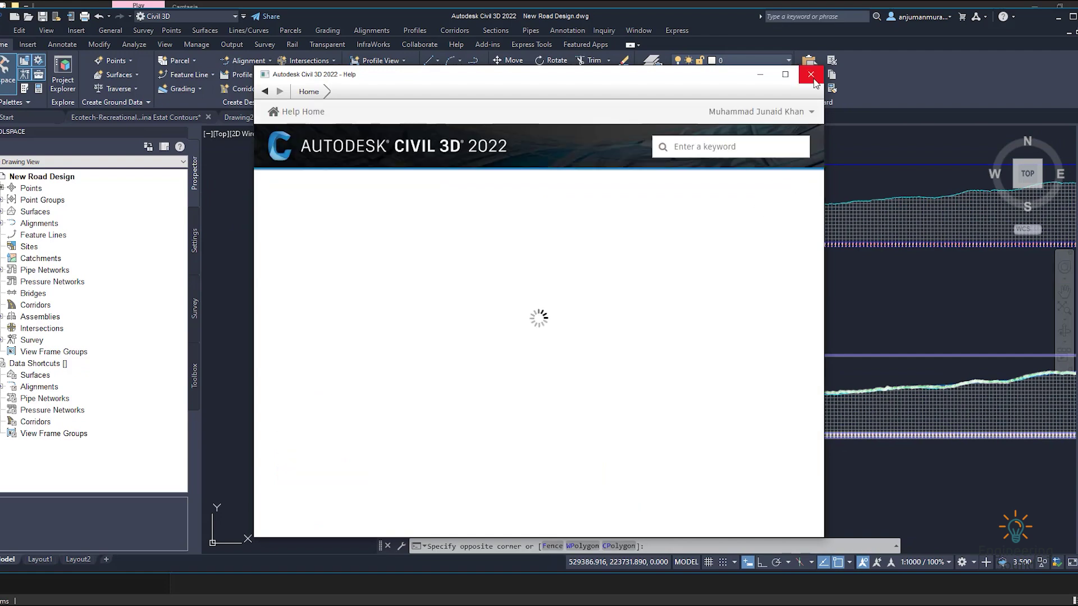
click(811, 75)
key(Escape)
Compare the three profiles in the right 11.000 profile view, including the opening stations and their elevation labels
scroll(728, 532, up, 2)
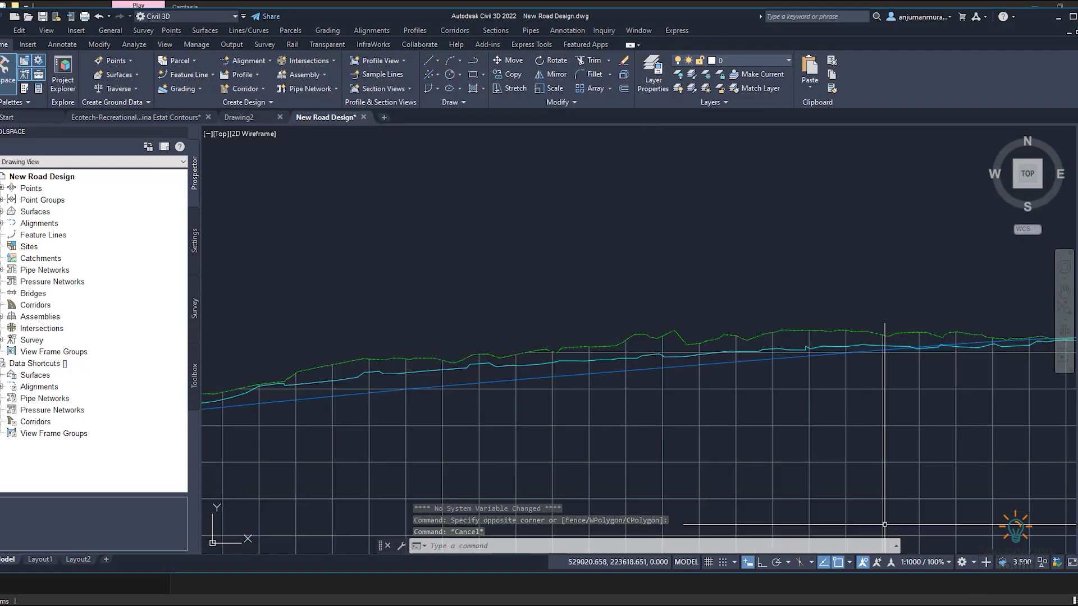
scroll(517, 241, down, 3)
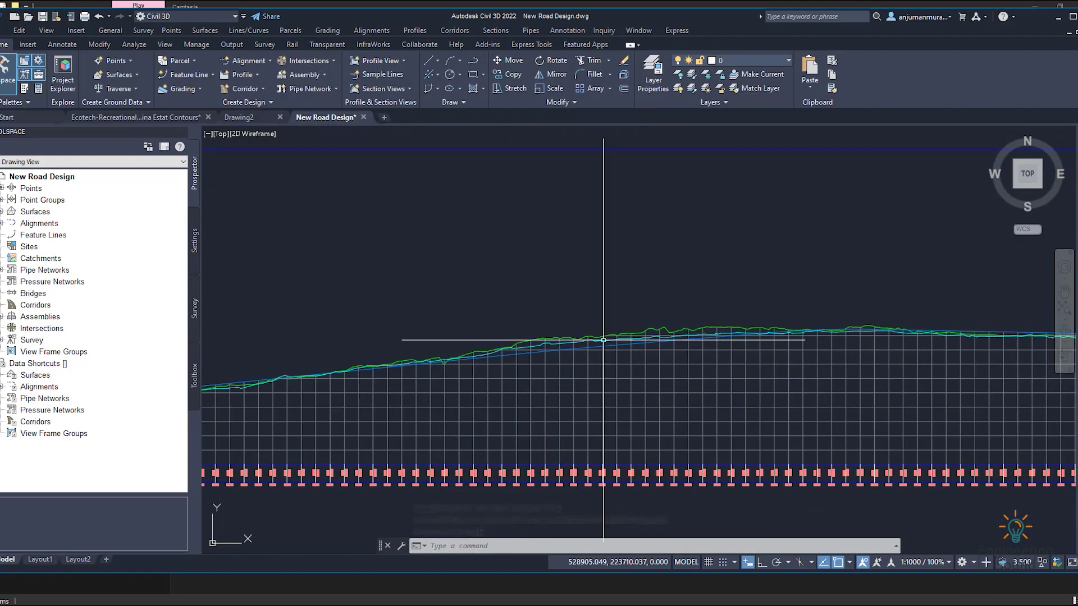
scroll(612, 347, up, 4)
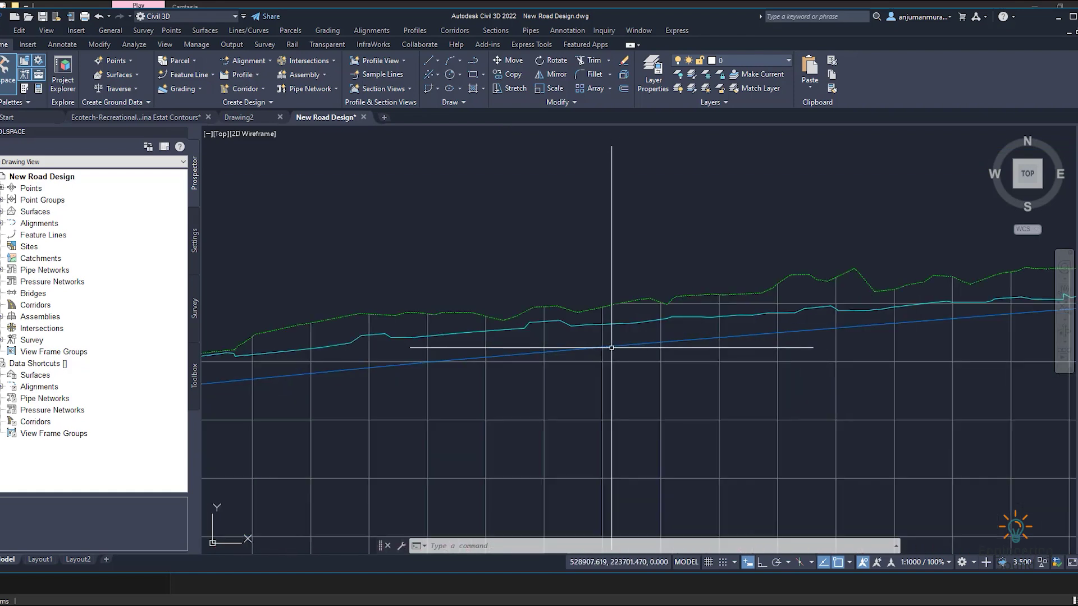
click(636, 301)
scroll(635, 303, down, 5)
scroll(389, 348, down, 2)
scroll(389, 349, up, 4)
scroll(503, 364, down, 1)
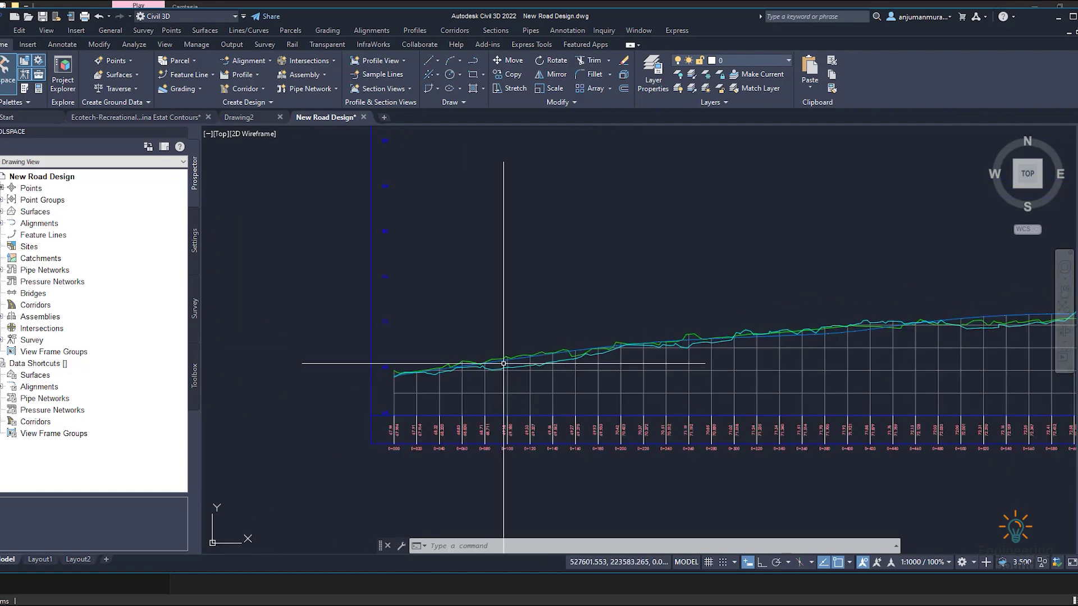
scroll(494, 367, up, 2)
middle_drag(590, 382, 571, 278)
scroll(555, 275, down, 4)
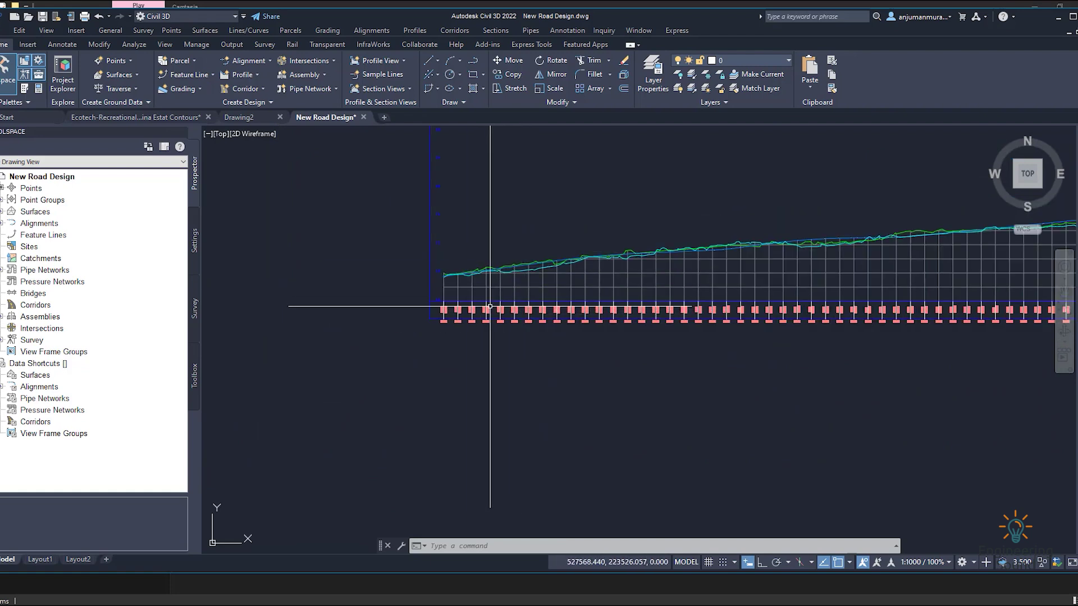
scroll(461, 316, up, 4)
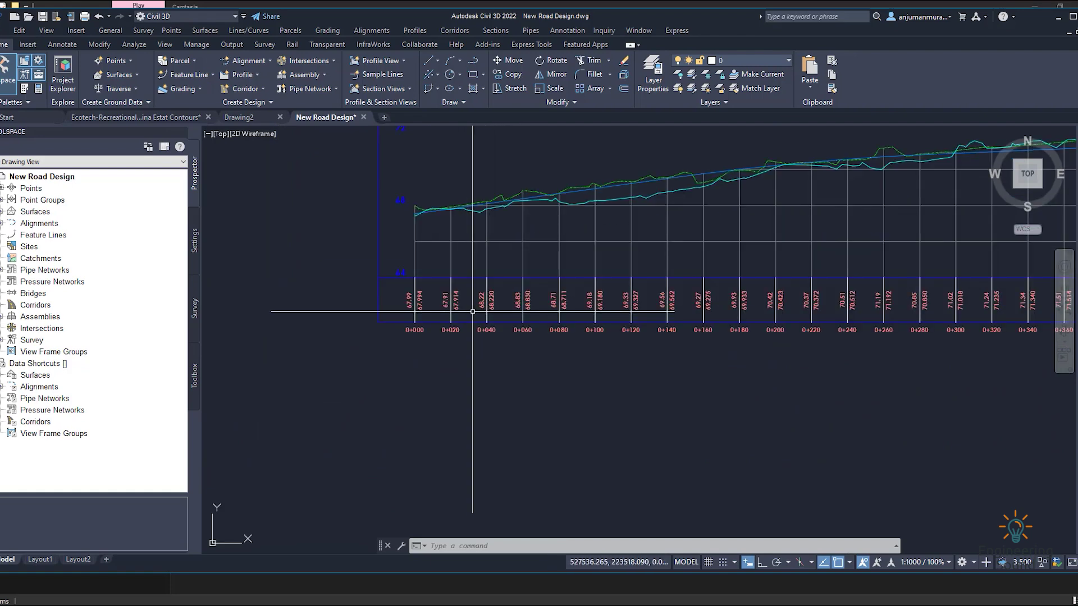
scroll(473, 313, down, 3)
scroll(468, 323, up, 2)
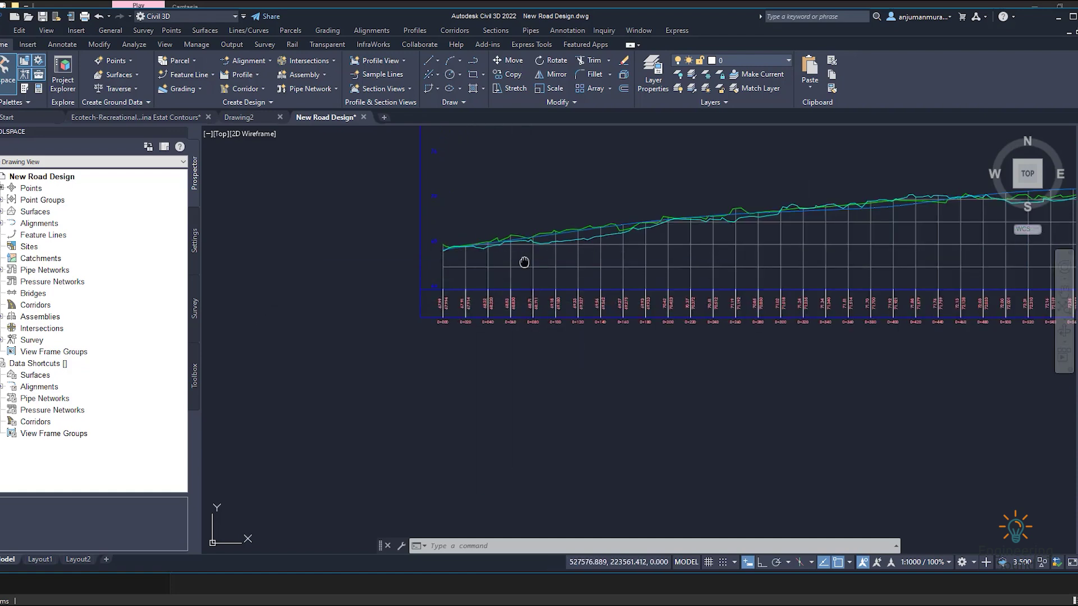
middle_drag(612, 244, 563, 288)
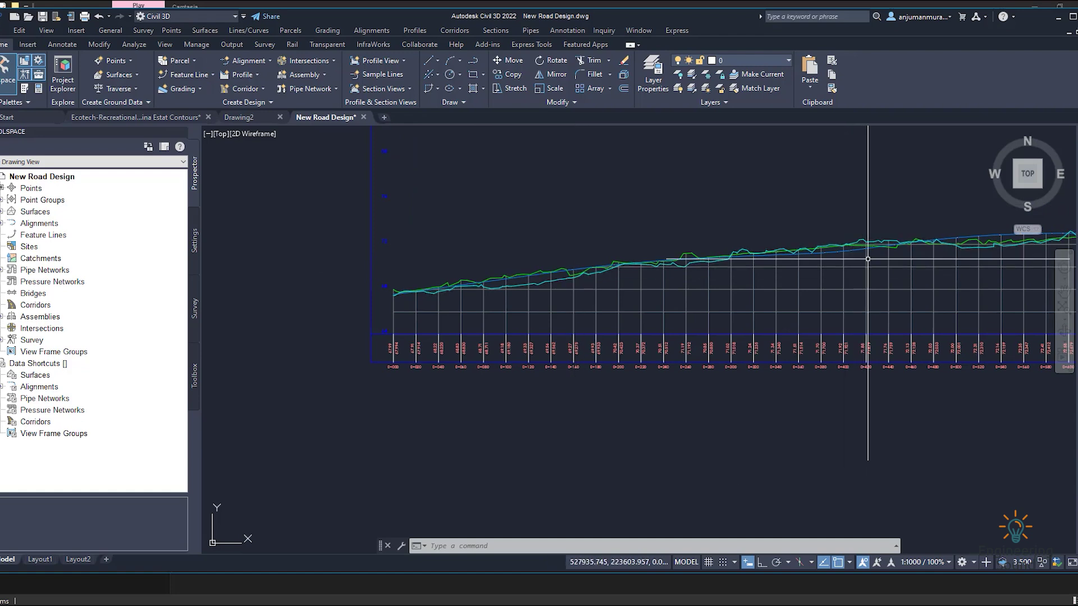
Follow the superimposed and right EG profiles along the remaining stations to the end of the right 11.000 profile view
scroll(514, 330, up, 3)
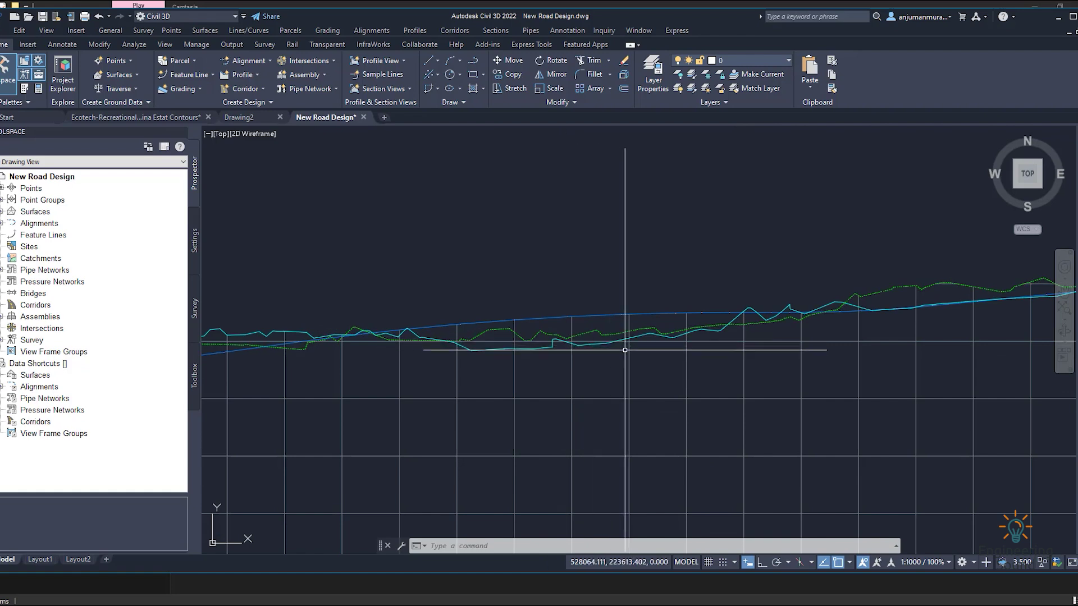
scroll(729, 361, down, 4)
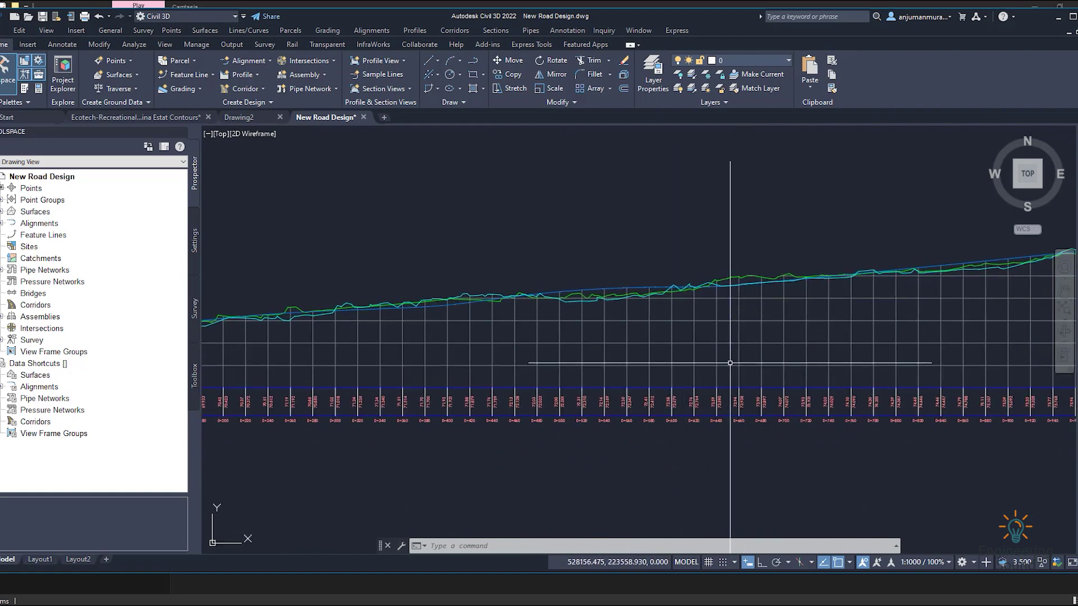
scroll(728, 365, down, 4)
middle_drag(830, 358, 715, 368)
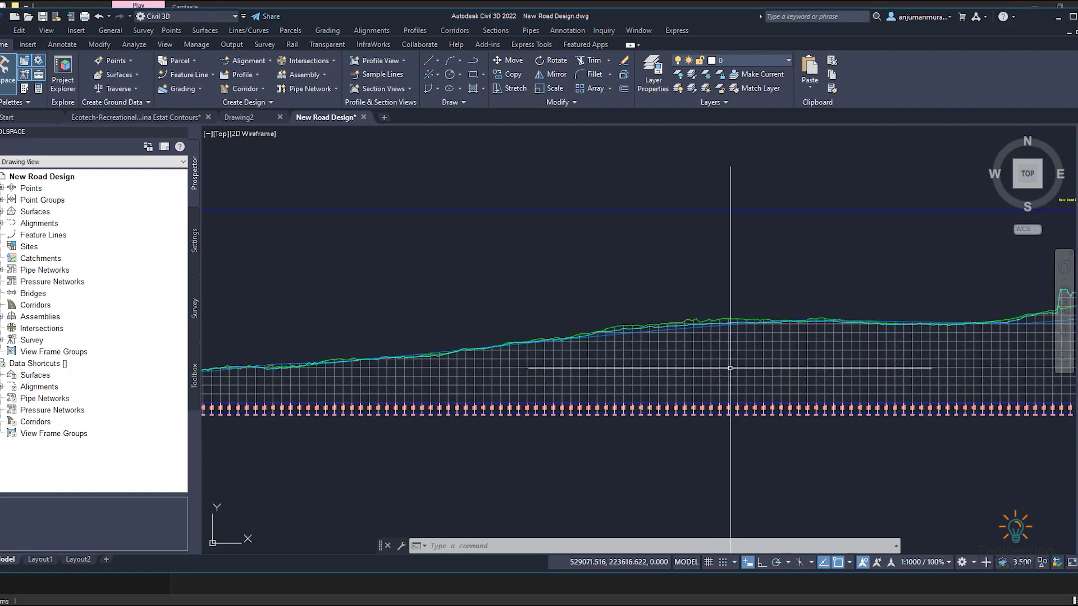
middle_drag(927, 349, 651, 373)
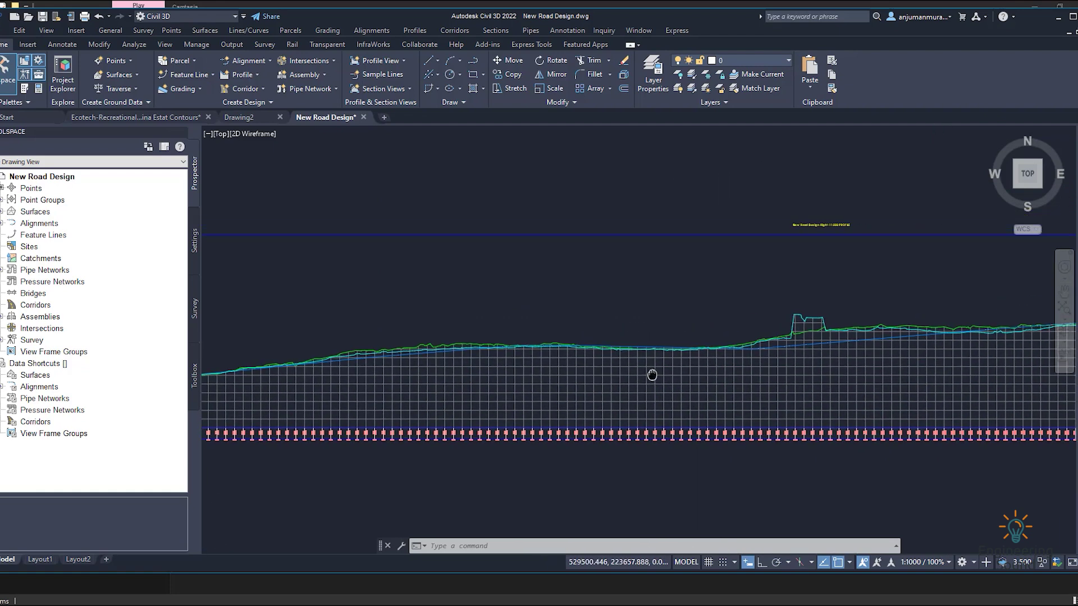
middle_drag(904, 372, 665, 371)
scroll(436, 387, down, 2)
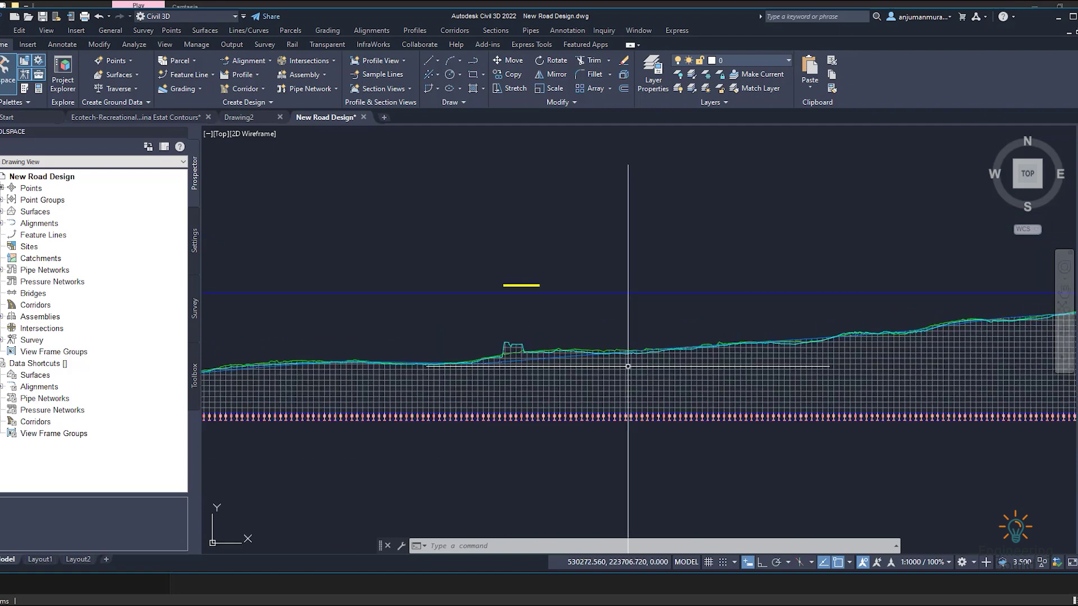
scroll(820, 338, up, 4)
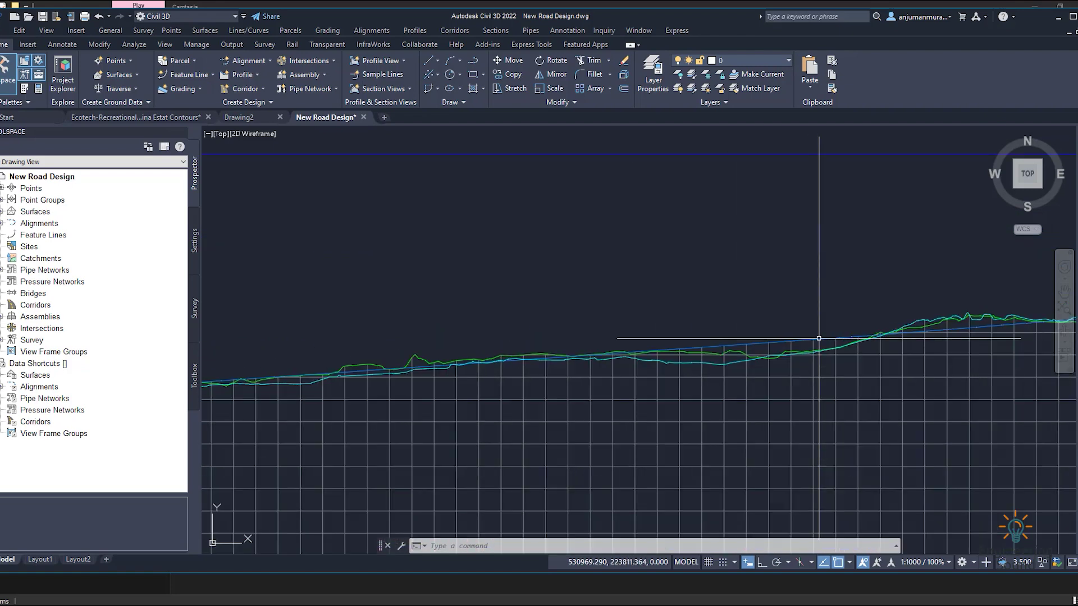
scroll(821, 338, down, 4)
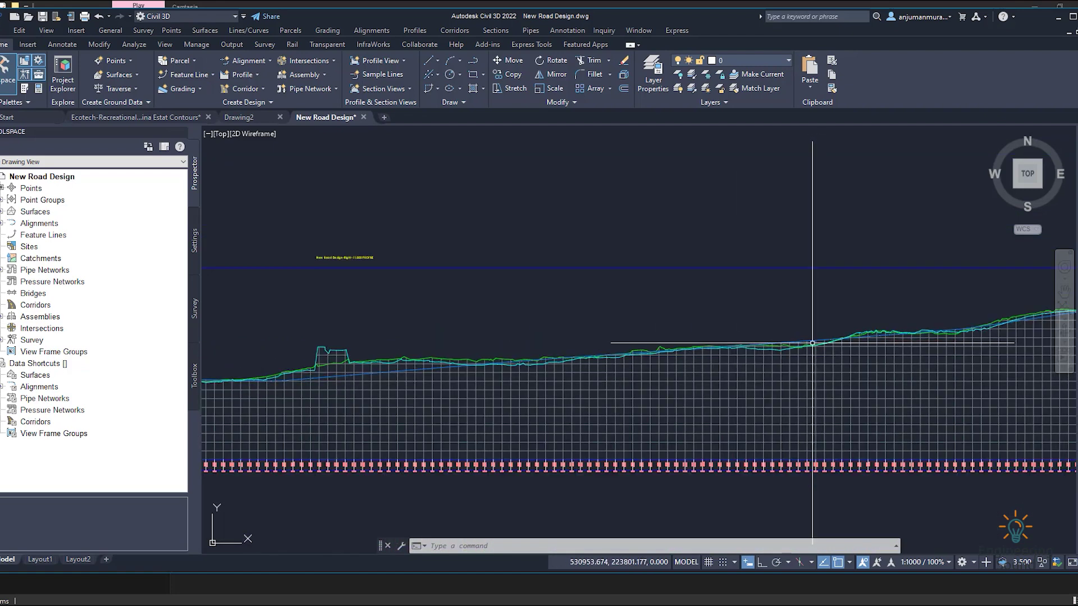
scroll(474, 380, down, 2)
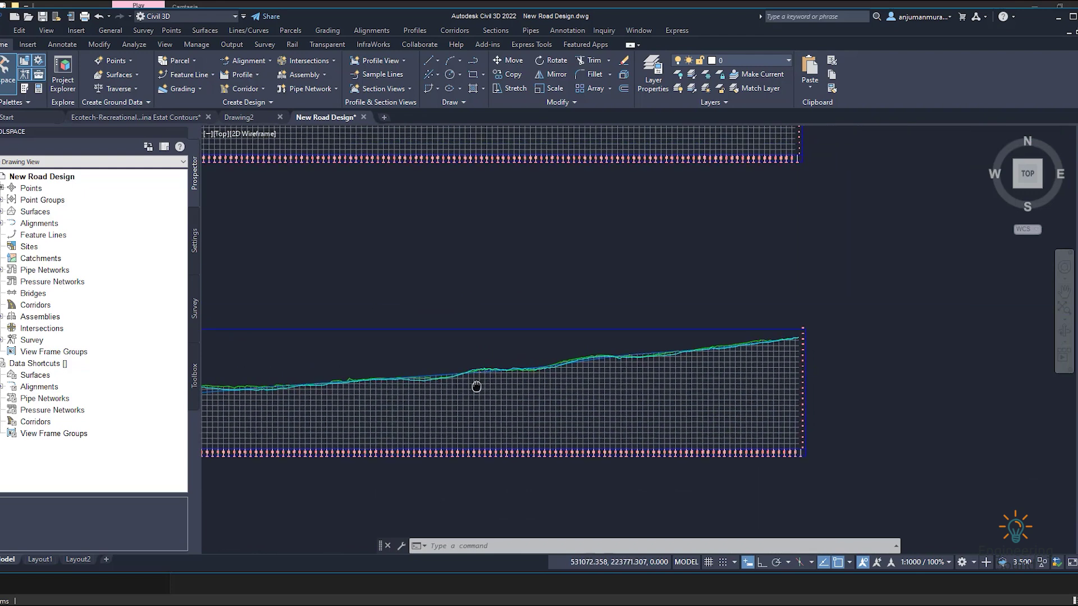
scroll(637, 365, up, 4)
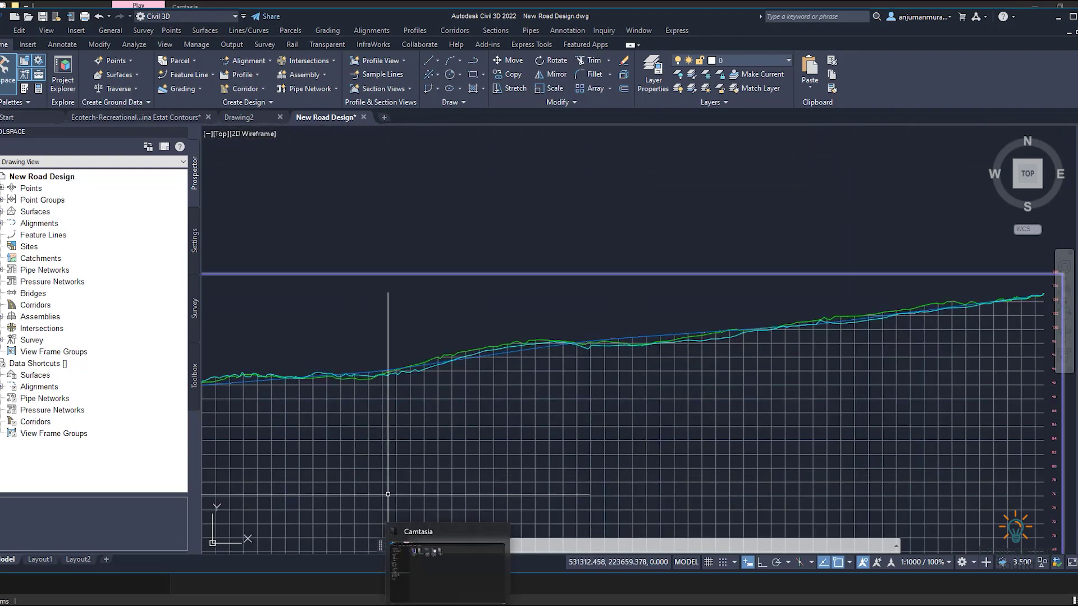